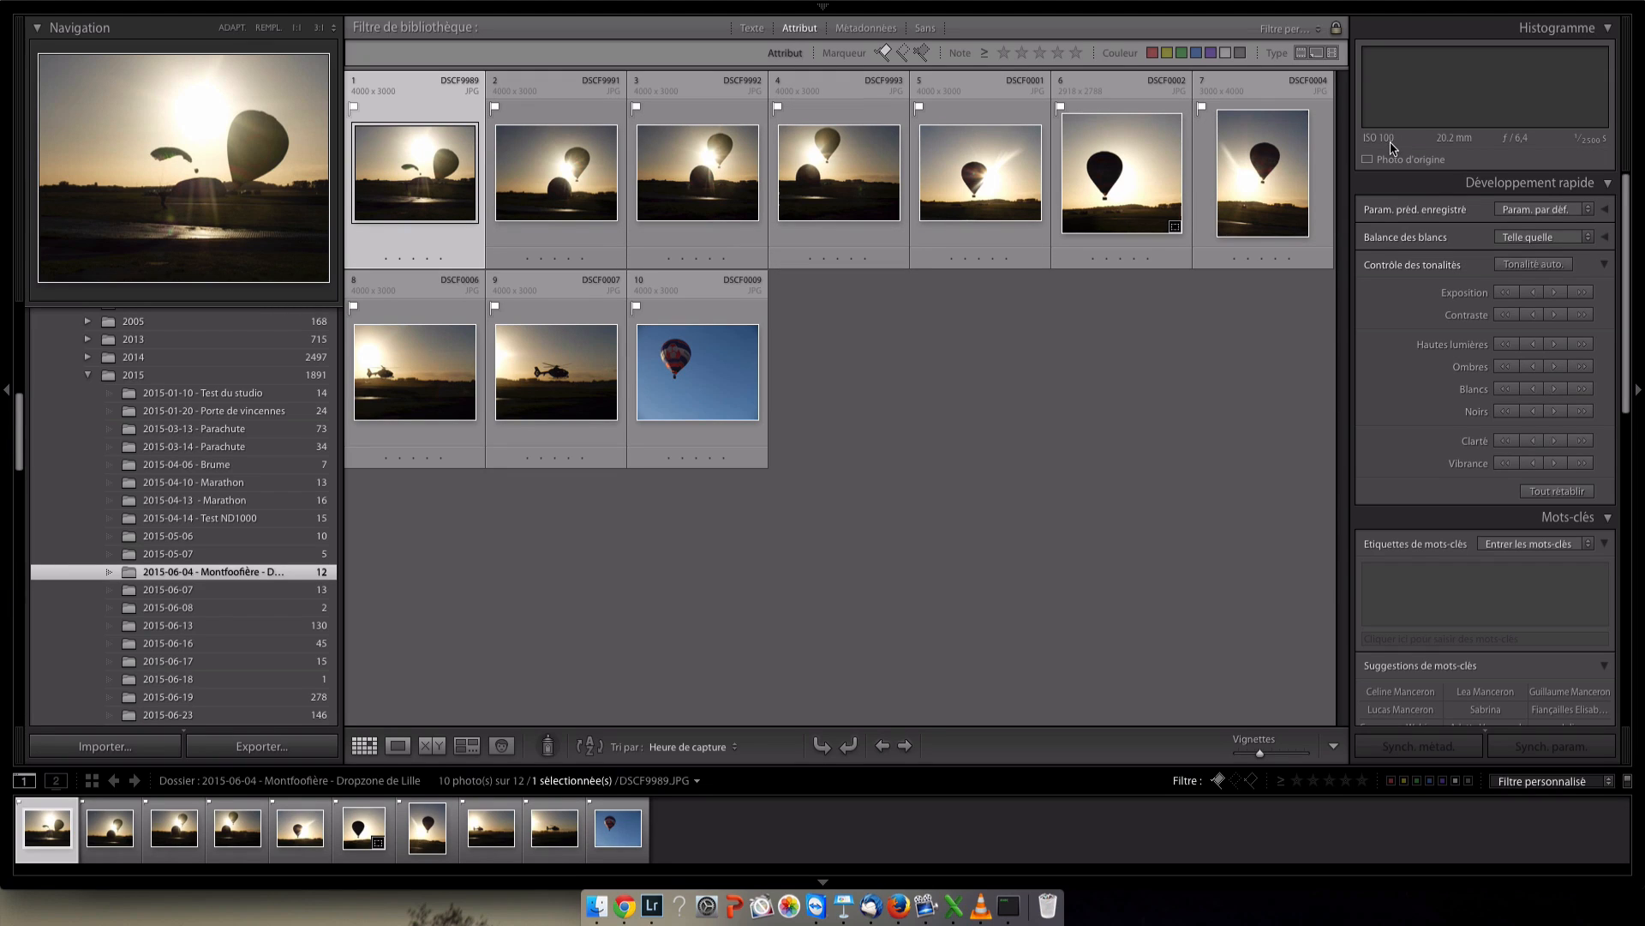
Add the keyword "Dropzone de Lille" to the first balloon photo, DSCF9989
scroll(231, 429, "up", 15)
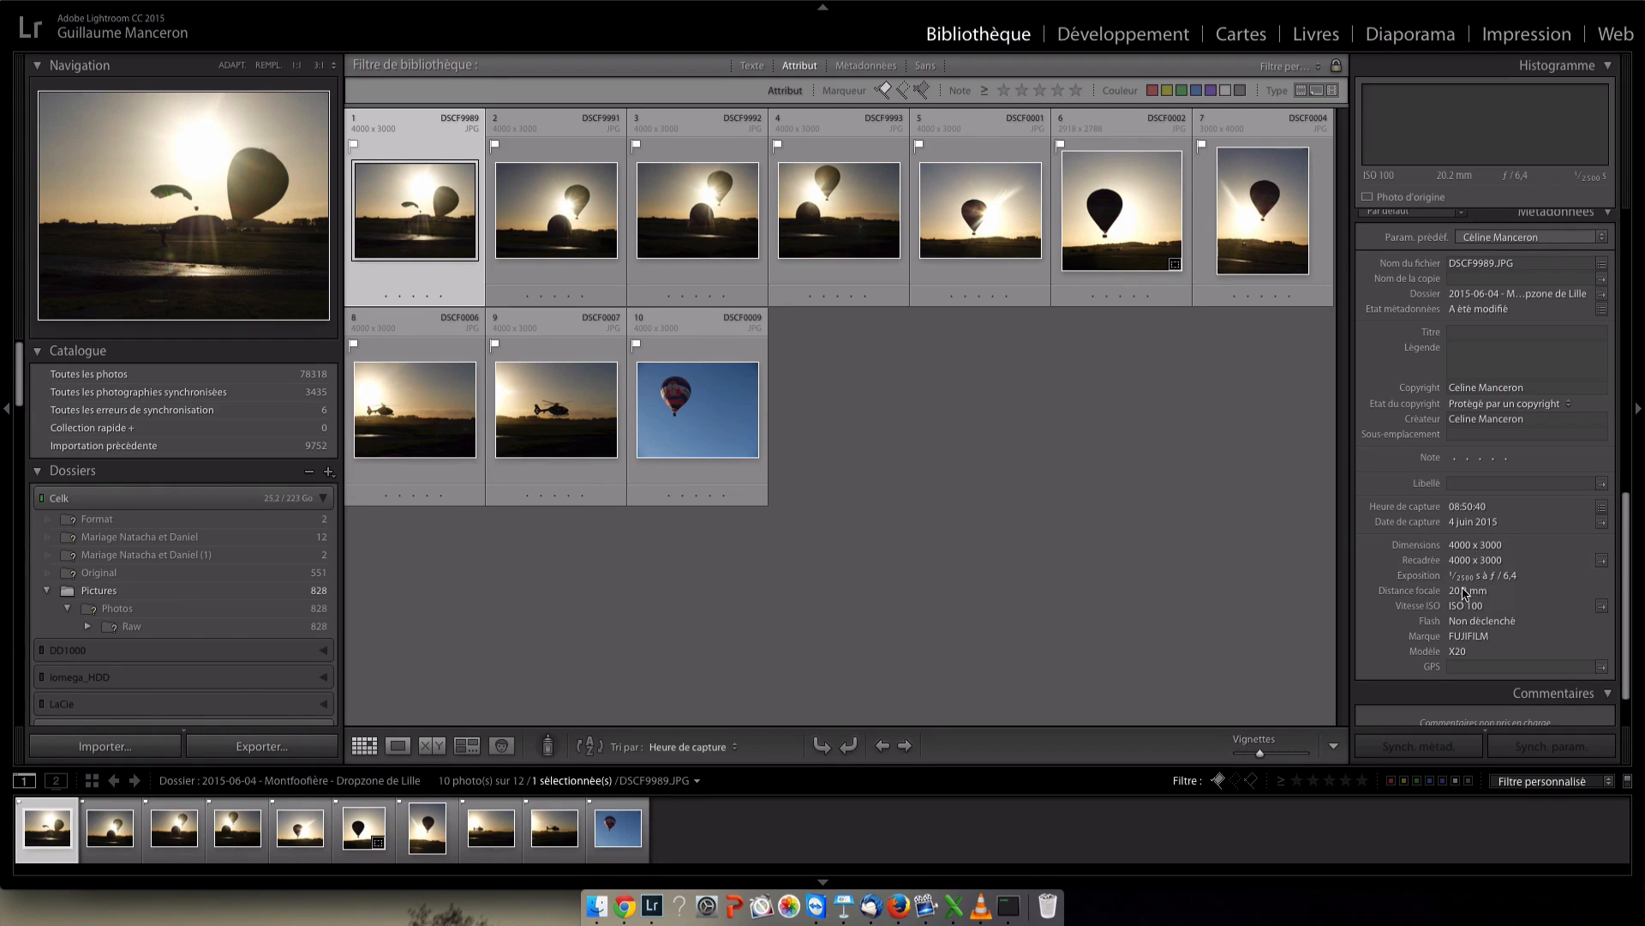
scroll(1496, 600, "down", 1)
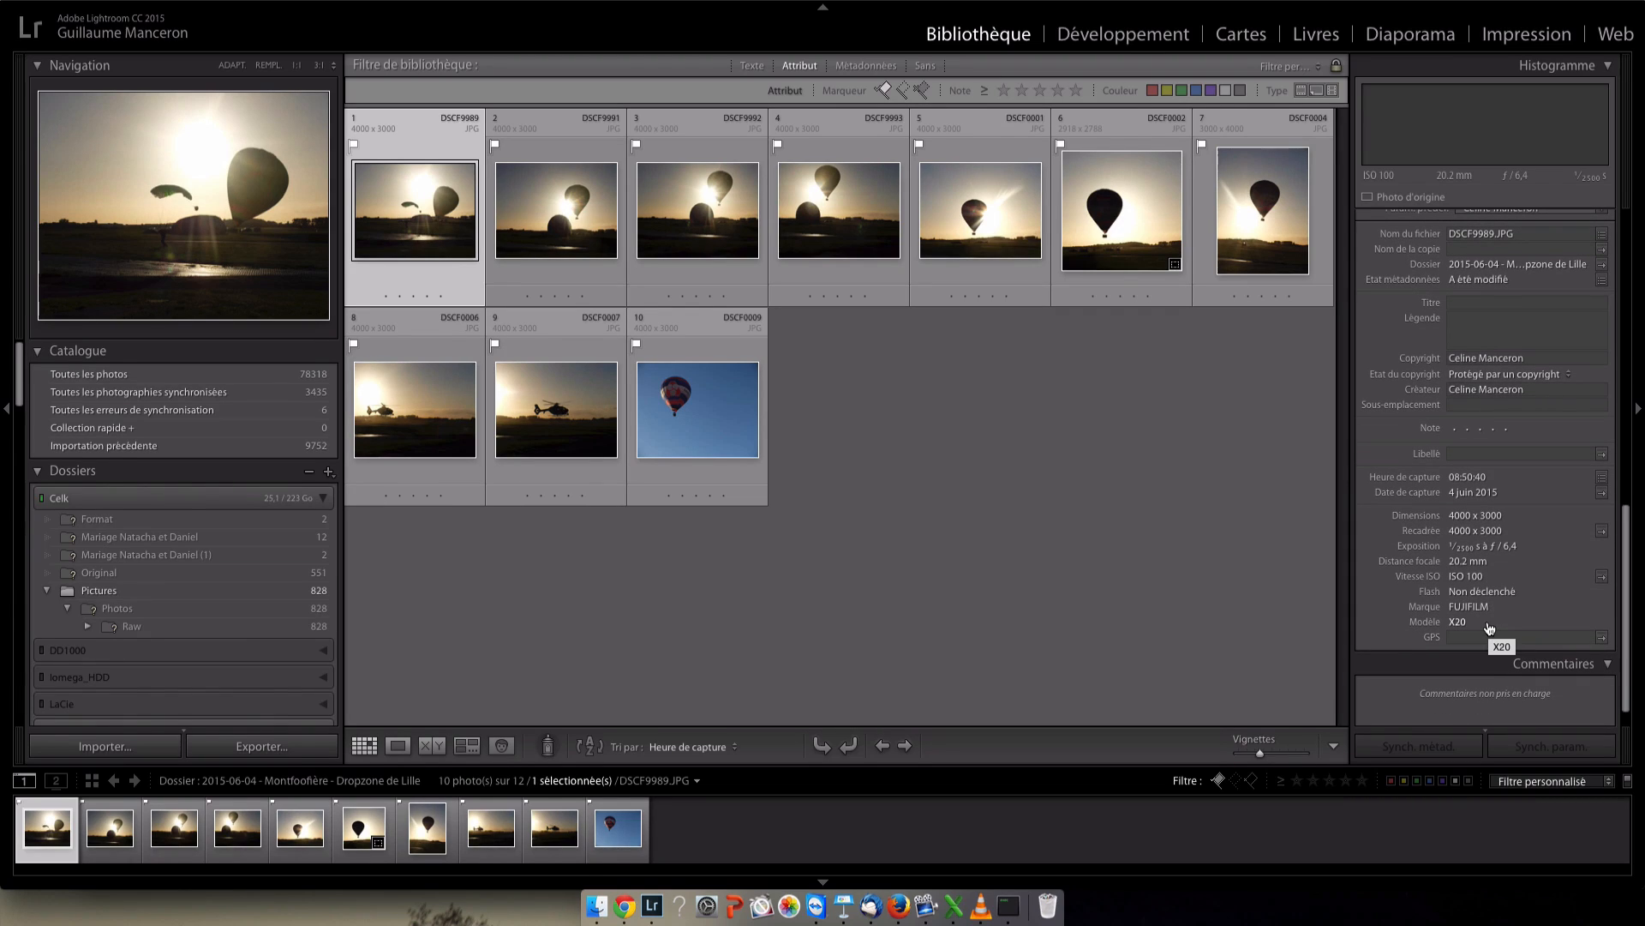
scroll(1489, 629, "up", 10)
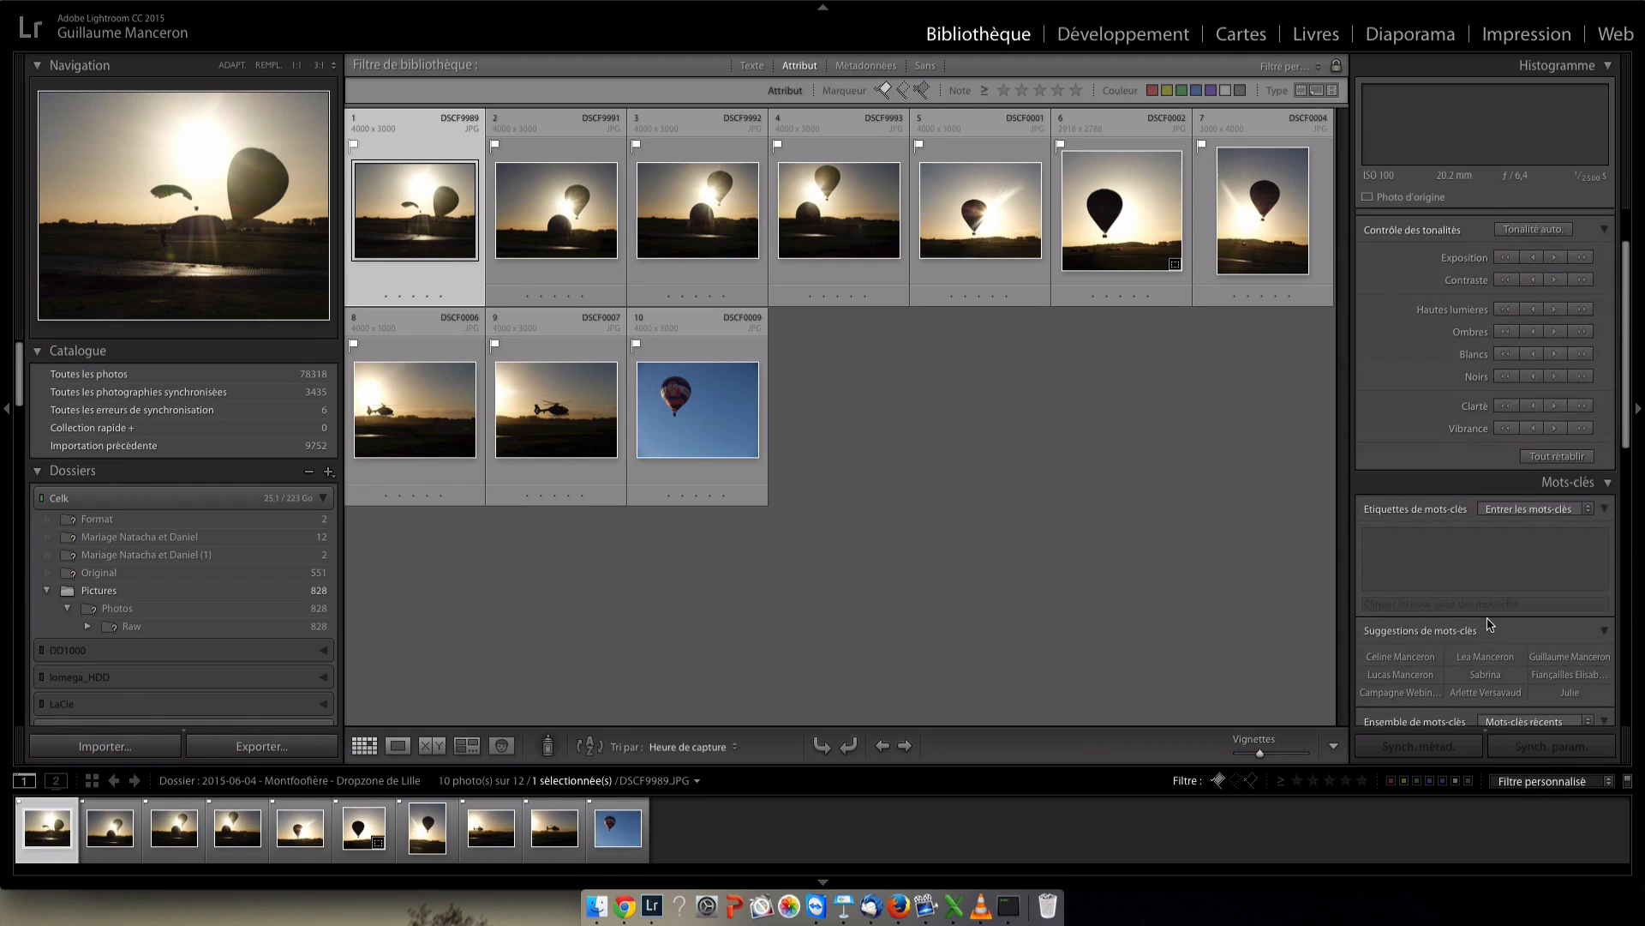
scroll(1489, 624, "up", 2)
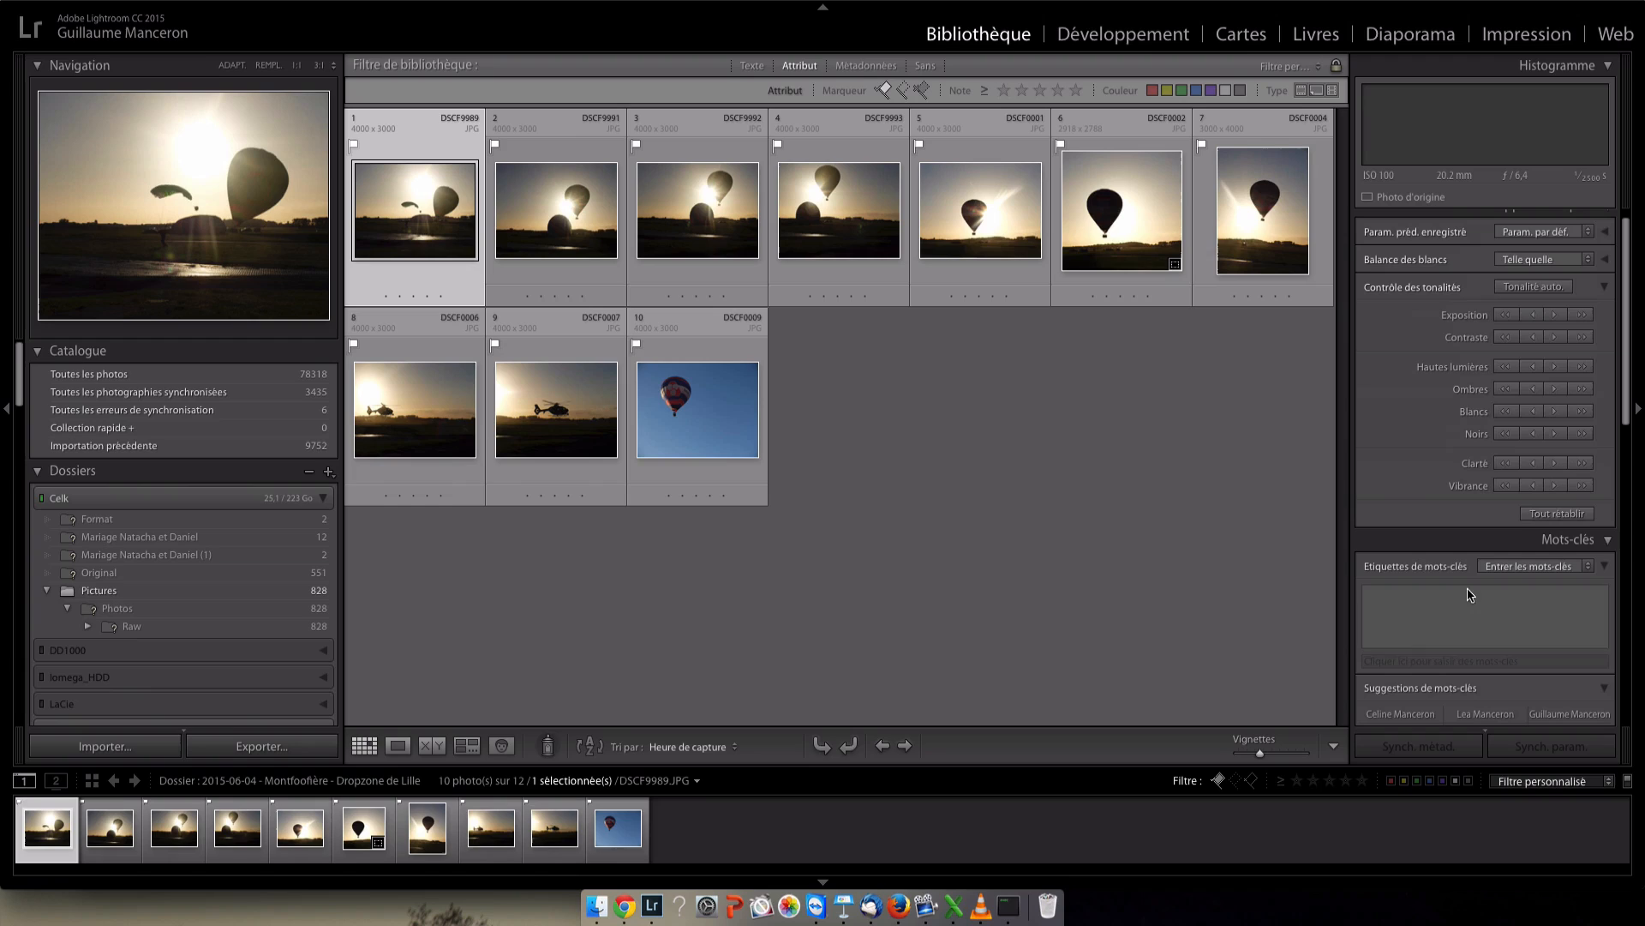
left_click(1463, 592)
type("Drop")
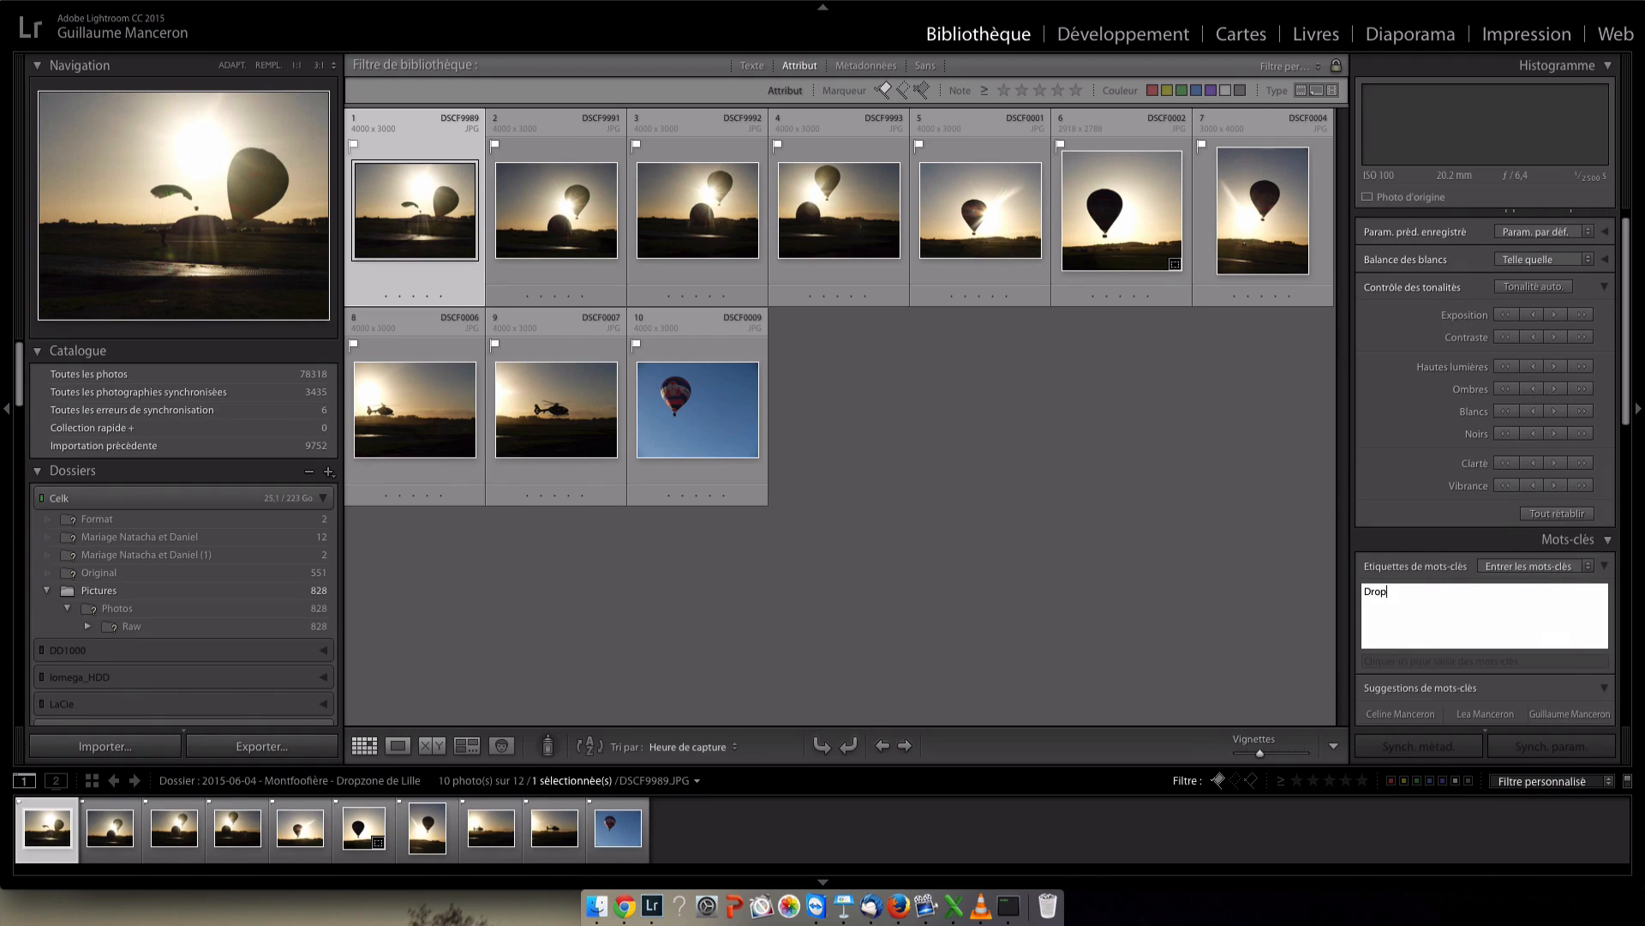
type("zone de Lille")
key("Return")
Add "Montgolfière" as a second keyword after "Dropzone de Lille" for the same photo
left_click(1521, 593)
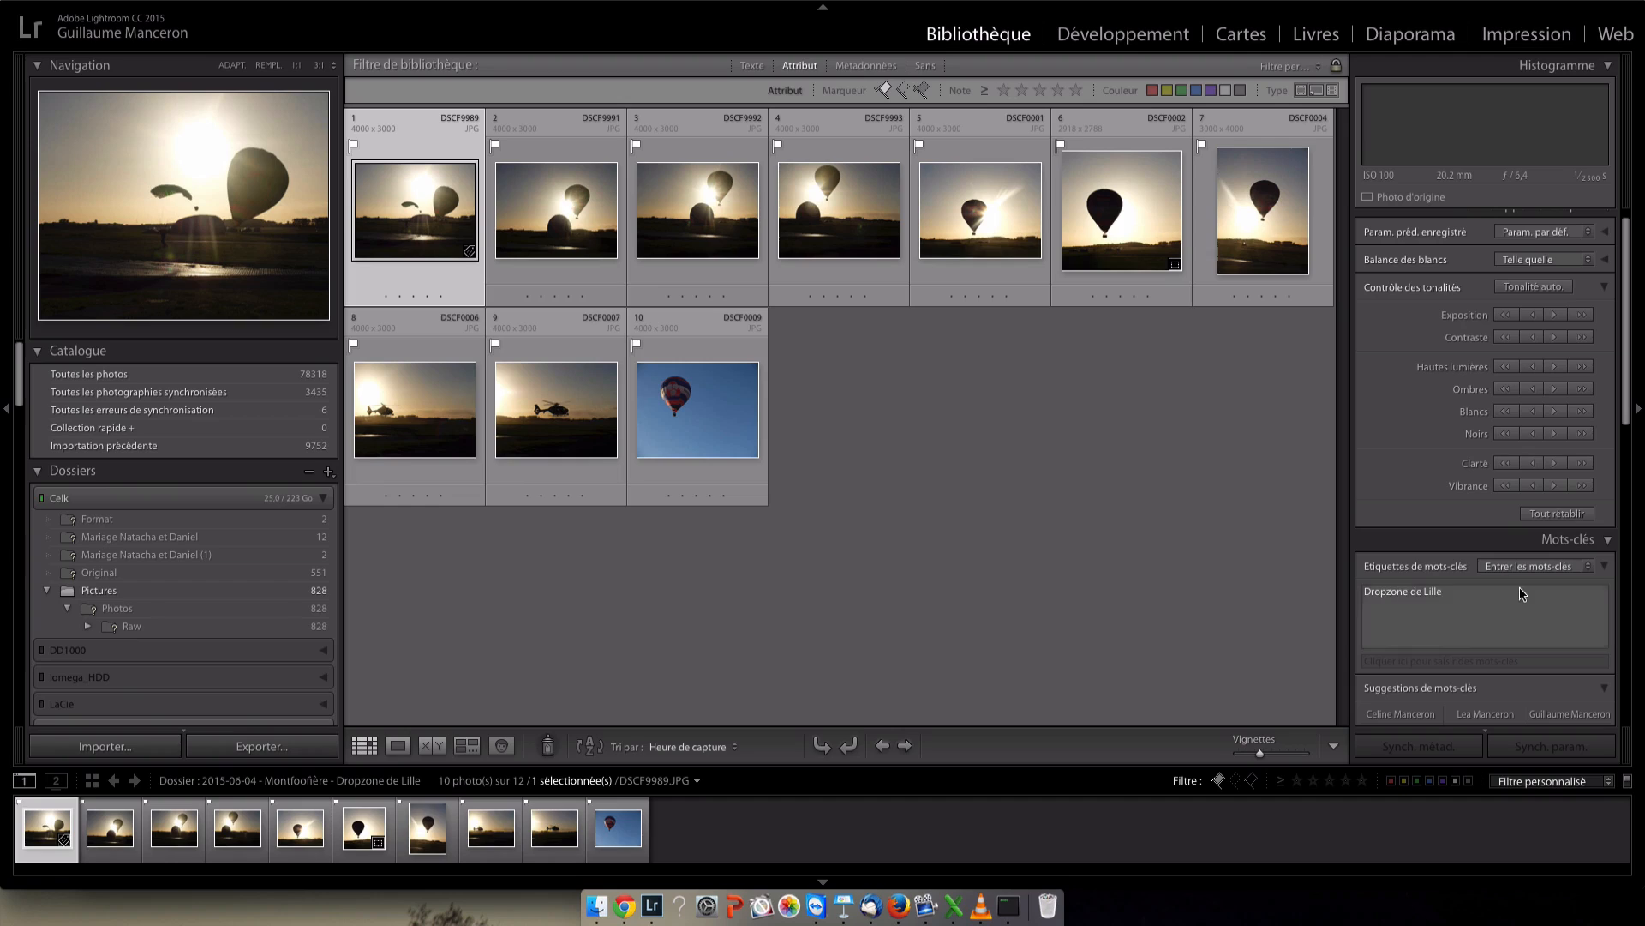
type(", Mont")
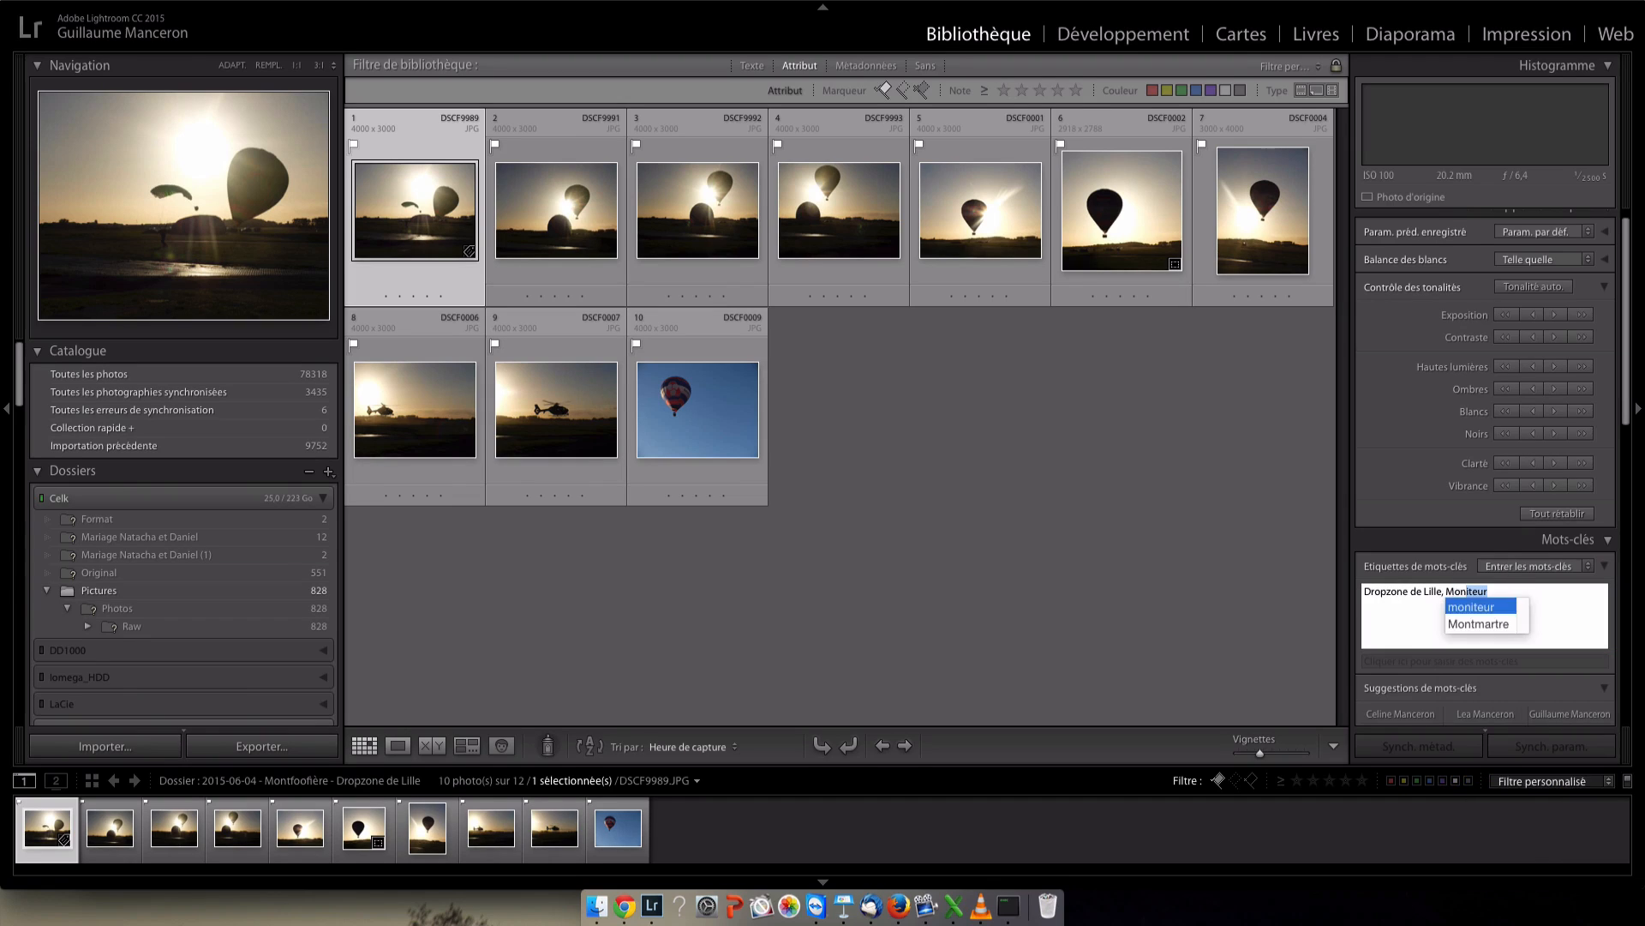
type("fo")
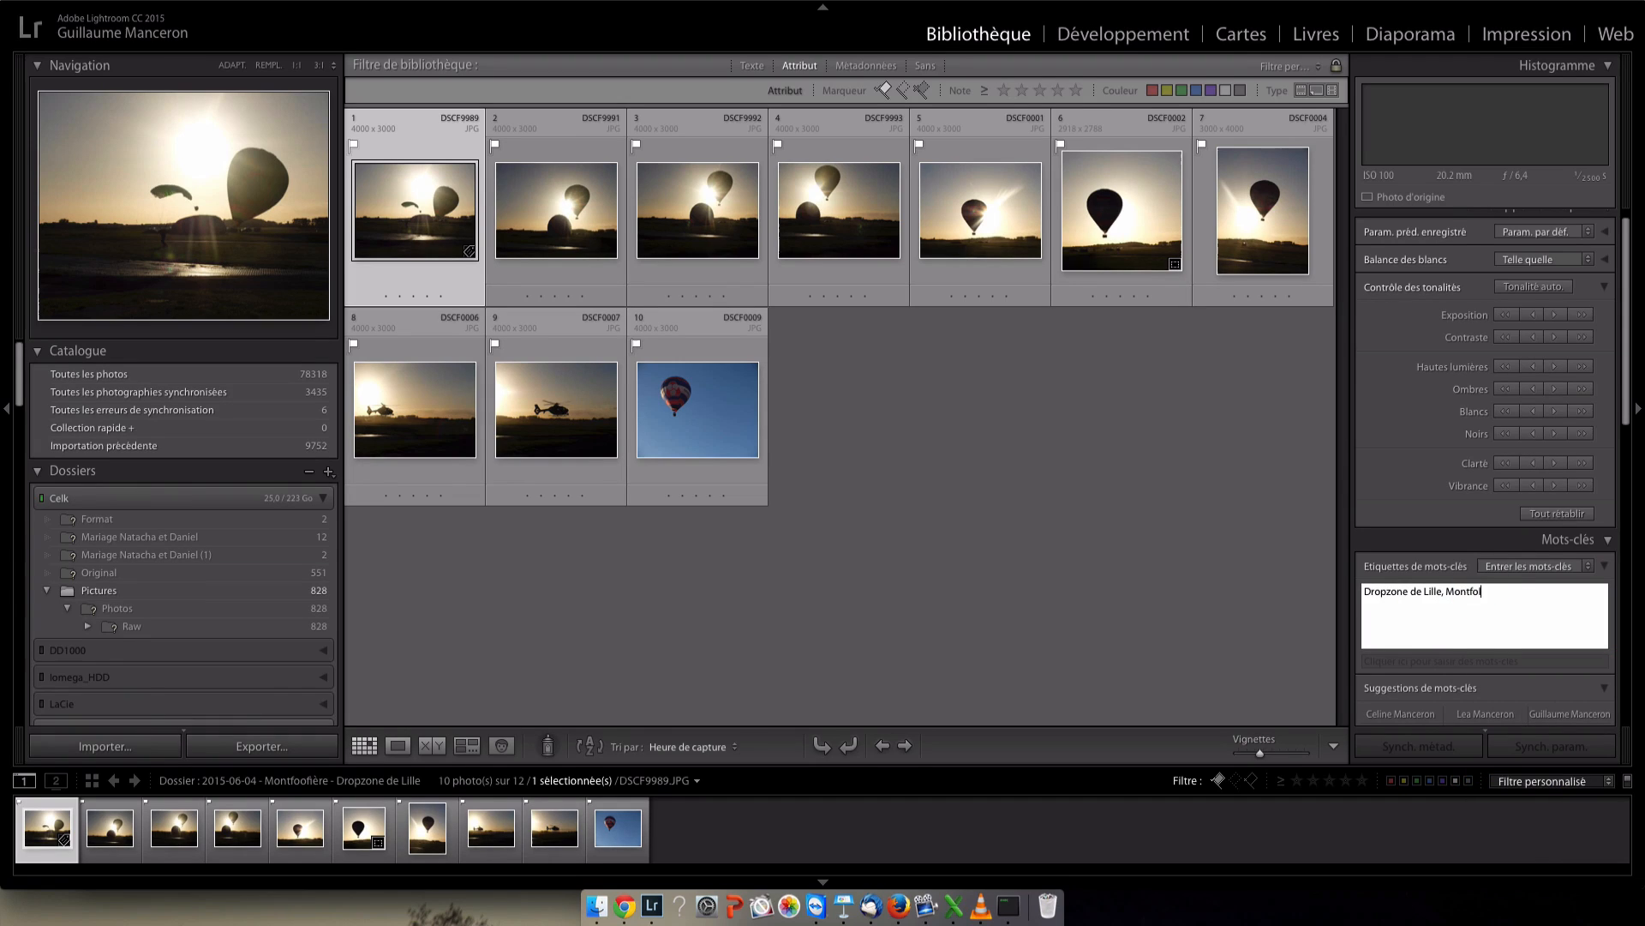
key("BackSpace")
key("BackSpace")
key("BackSpace")
key("BackSpace")
type("tfg")
type("olfière")
key("Left")
key("BackSpace")
type("g")
key("Right")
Examine the catalogue's keyword list and the metadata fields of the selected photo
scroll(1535, 600, "down", 3)
scroll(1536, 600, "down", 2)
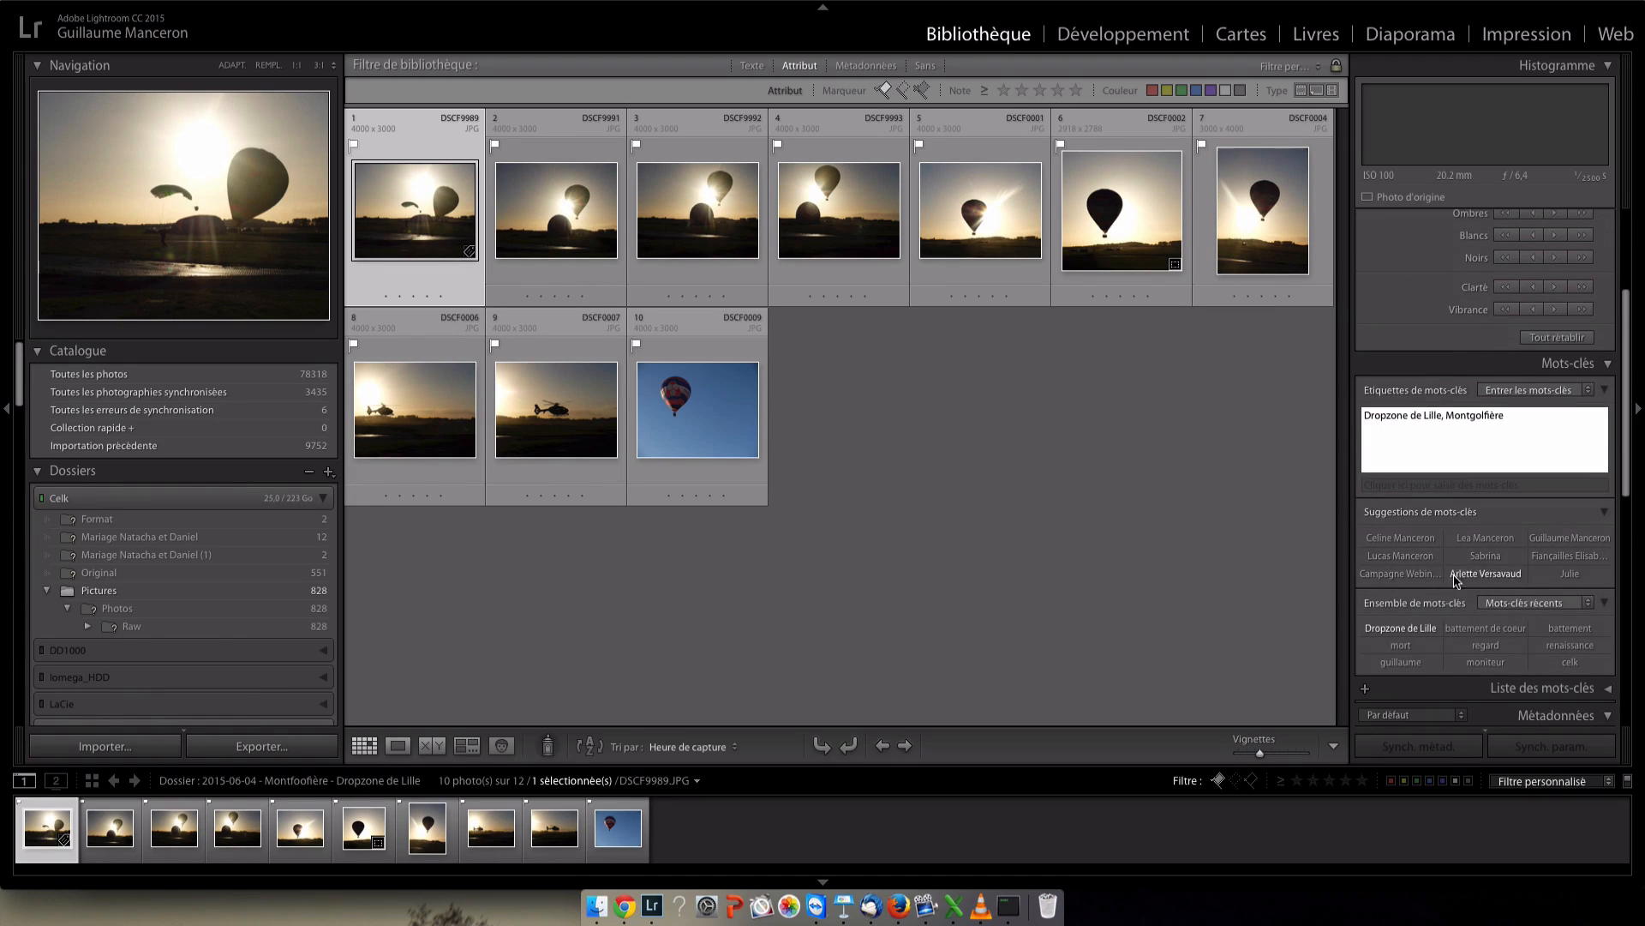
scroll(1549, 642, "down", 1)
scroll(1550, 643, "down", 2)
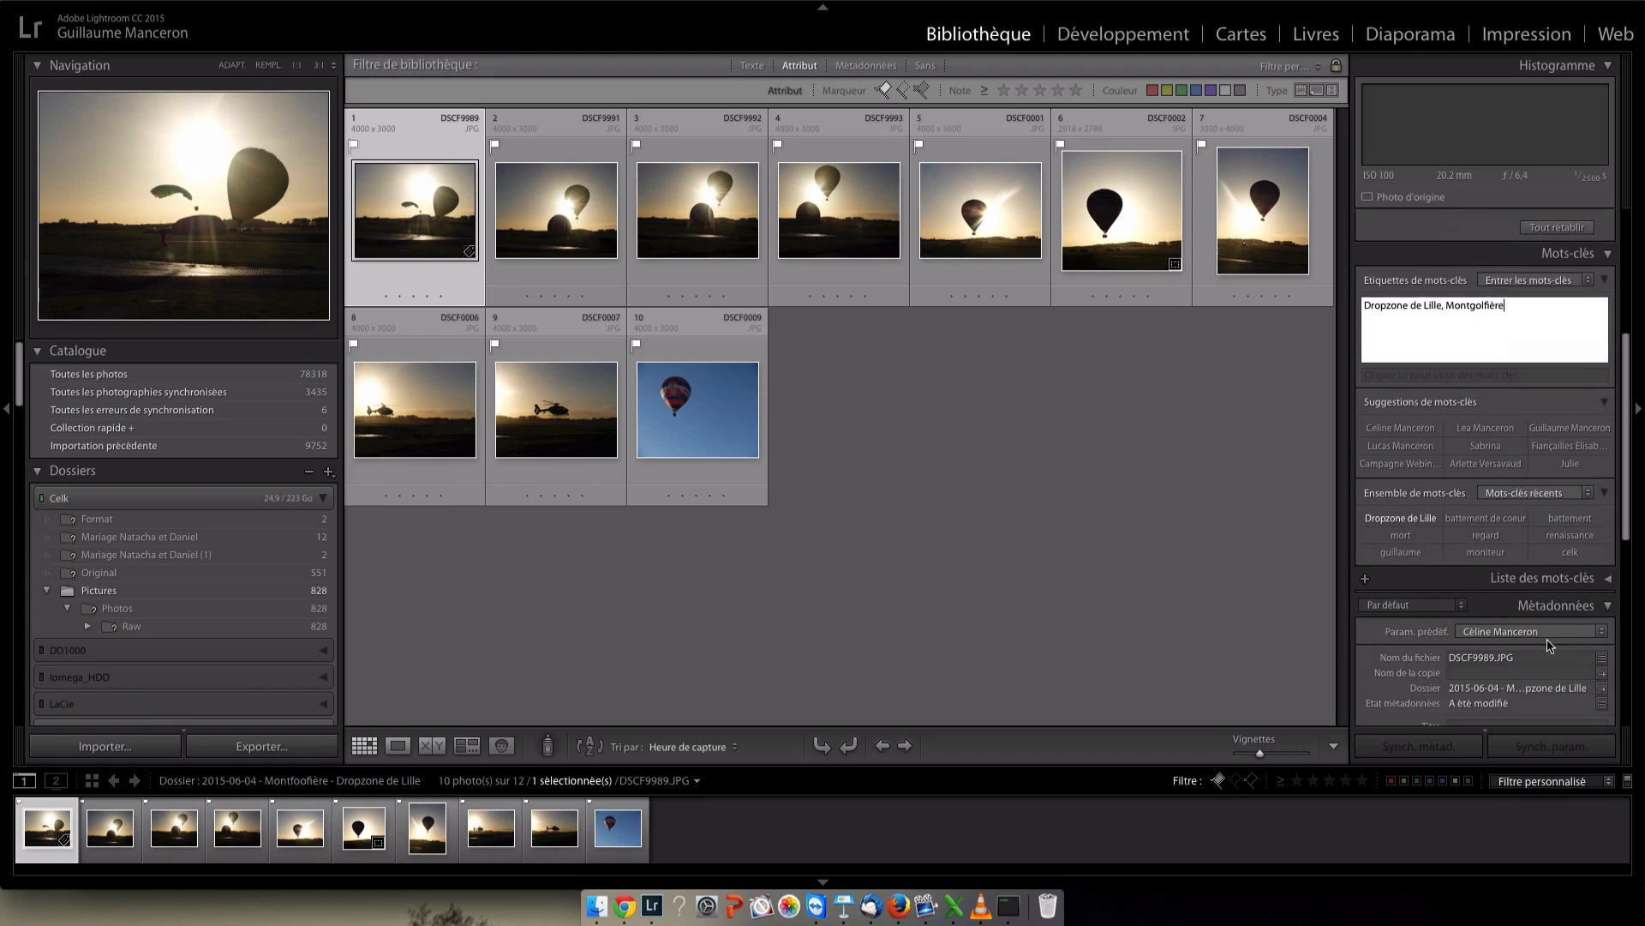
left_click(1540, 578)
scroll(1437, 557, "down", 10)
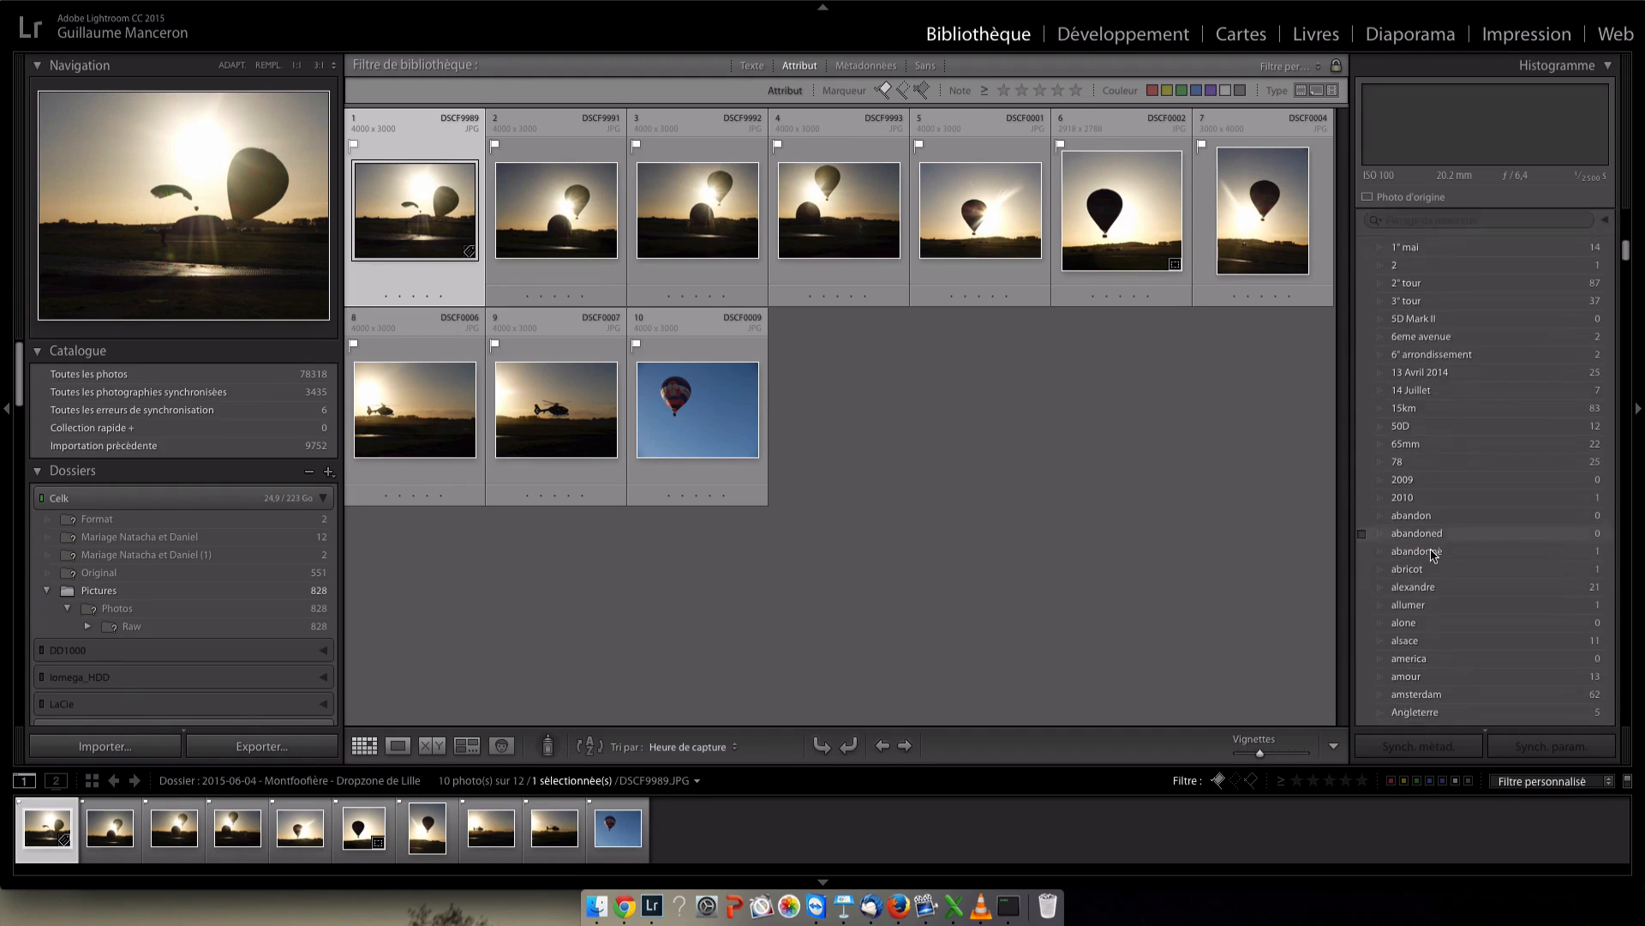
scroll(1442, 585, "up", 14)
scroll(1443, 583, "up", 4)
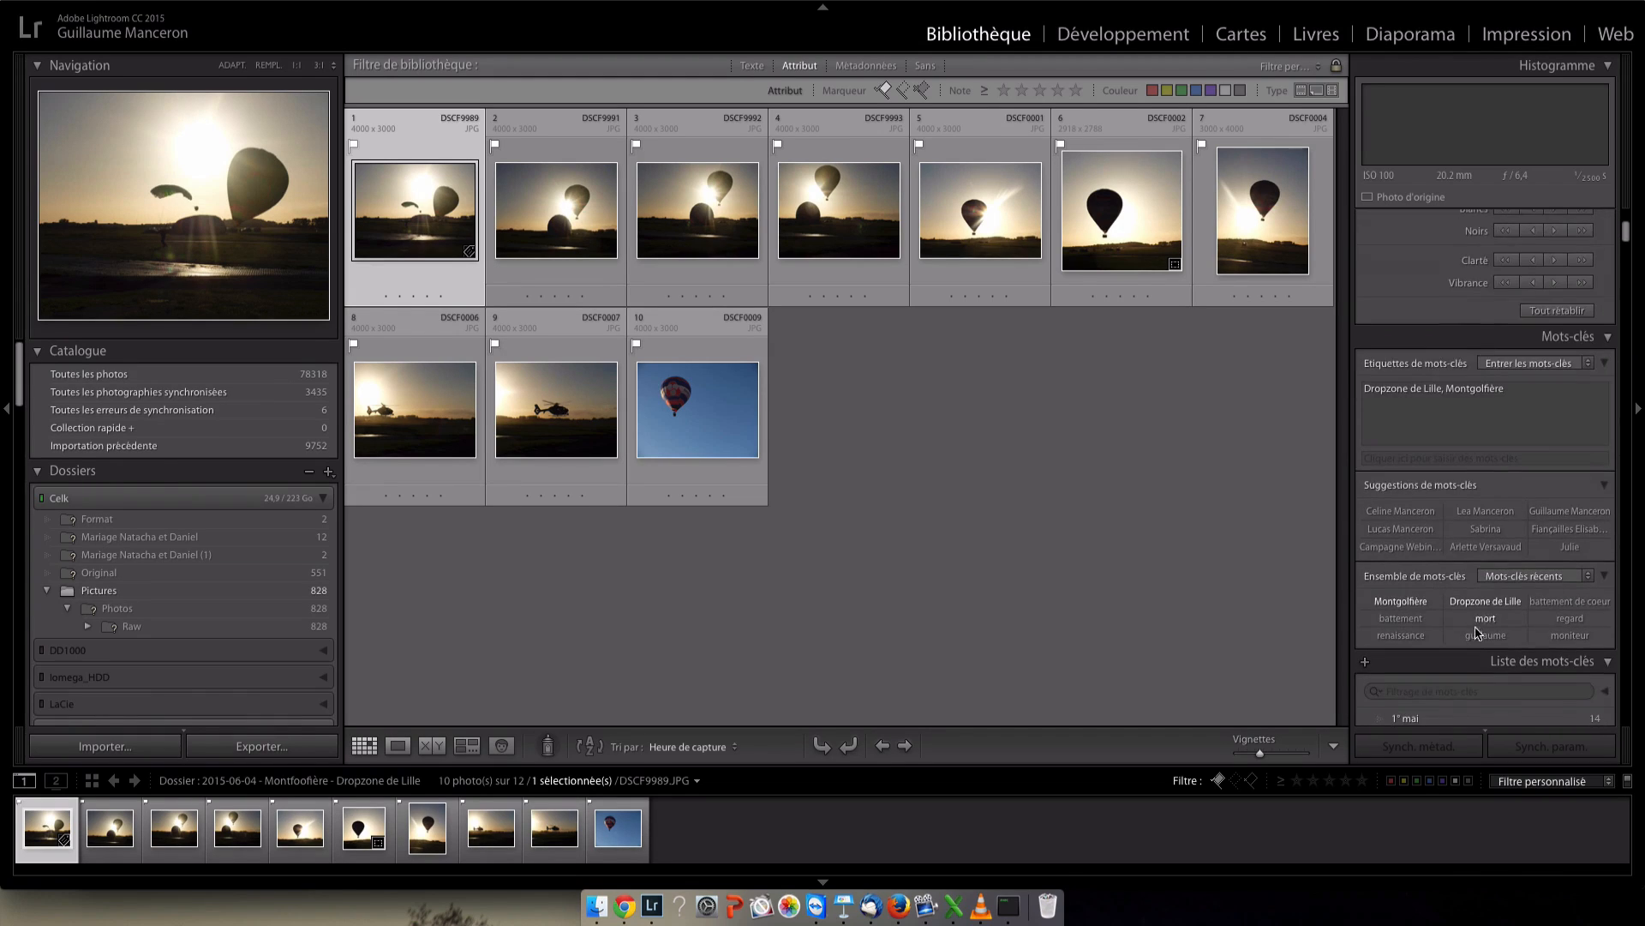
left_click(1483, 666)
scroll(1482, 682, "down", 7)
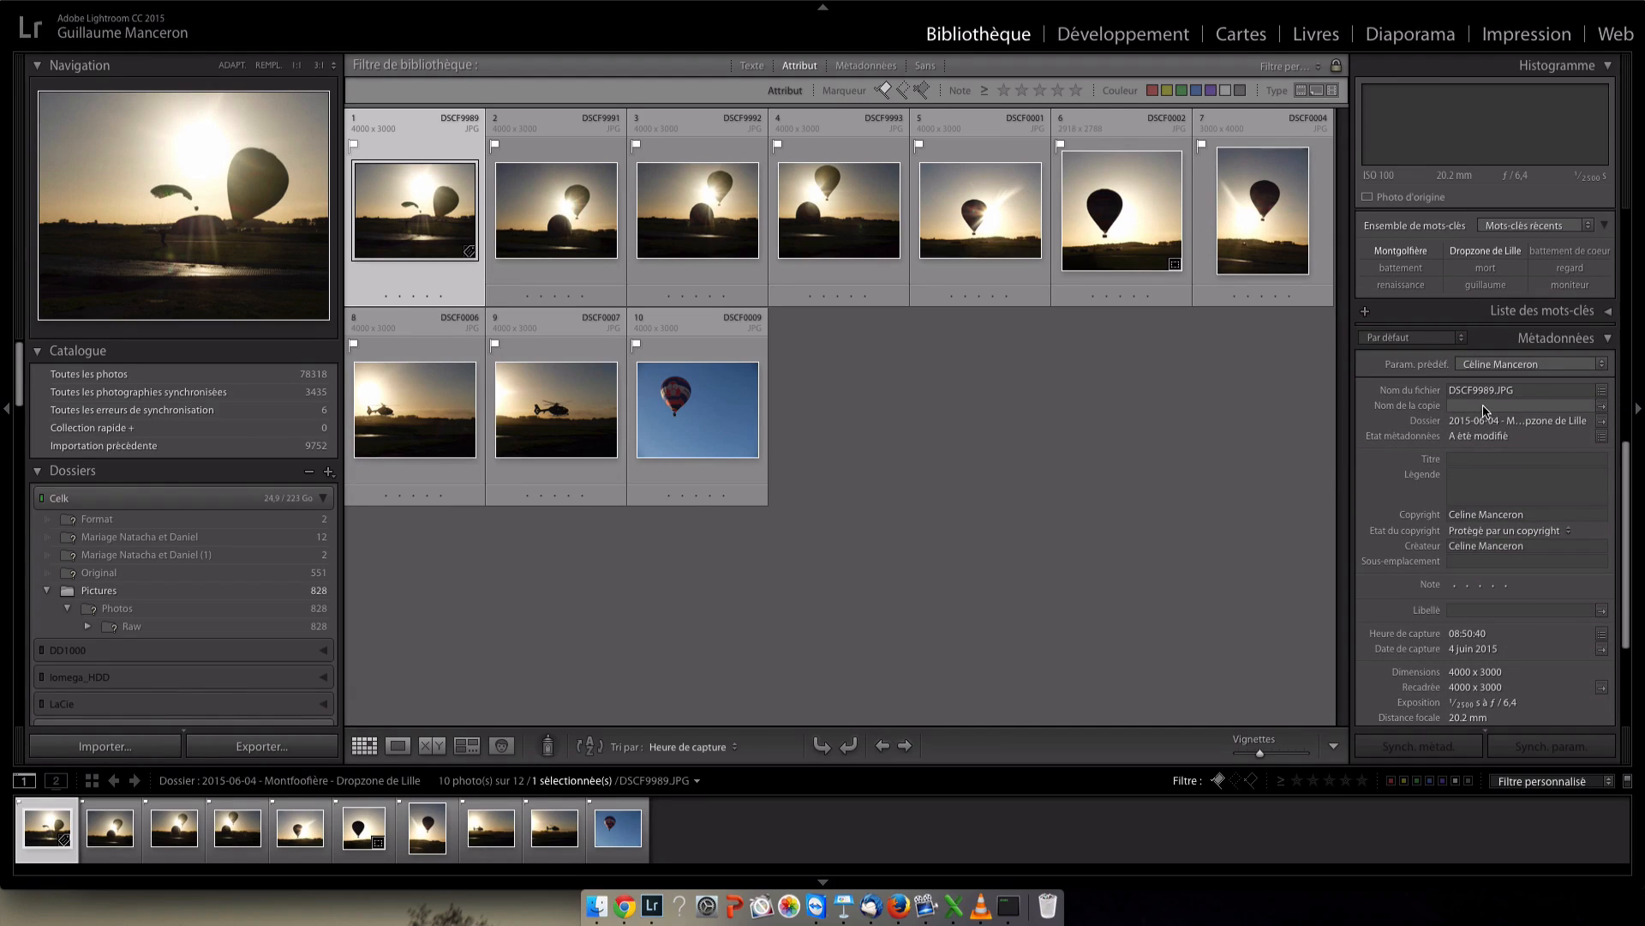
scroll(1498, 385, "down", 3)
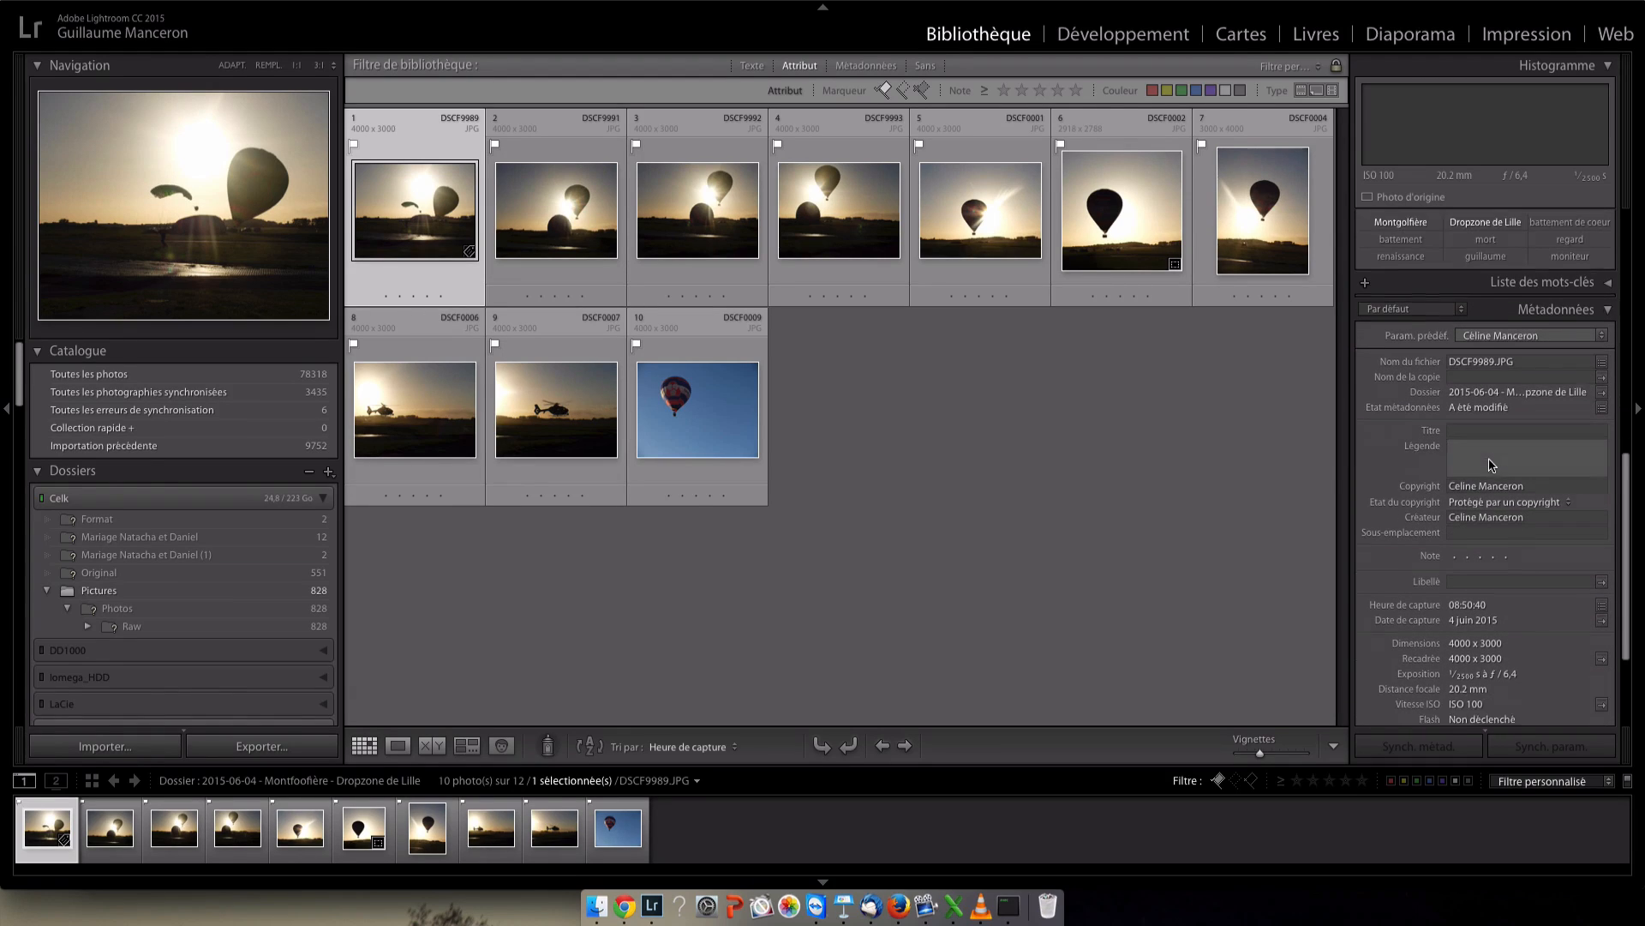
scroll(1492, 537, "down", 4)
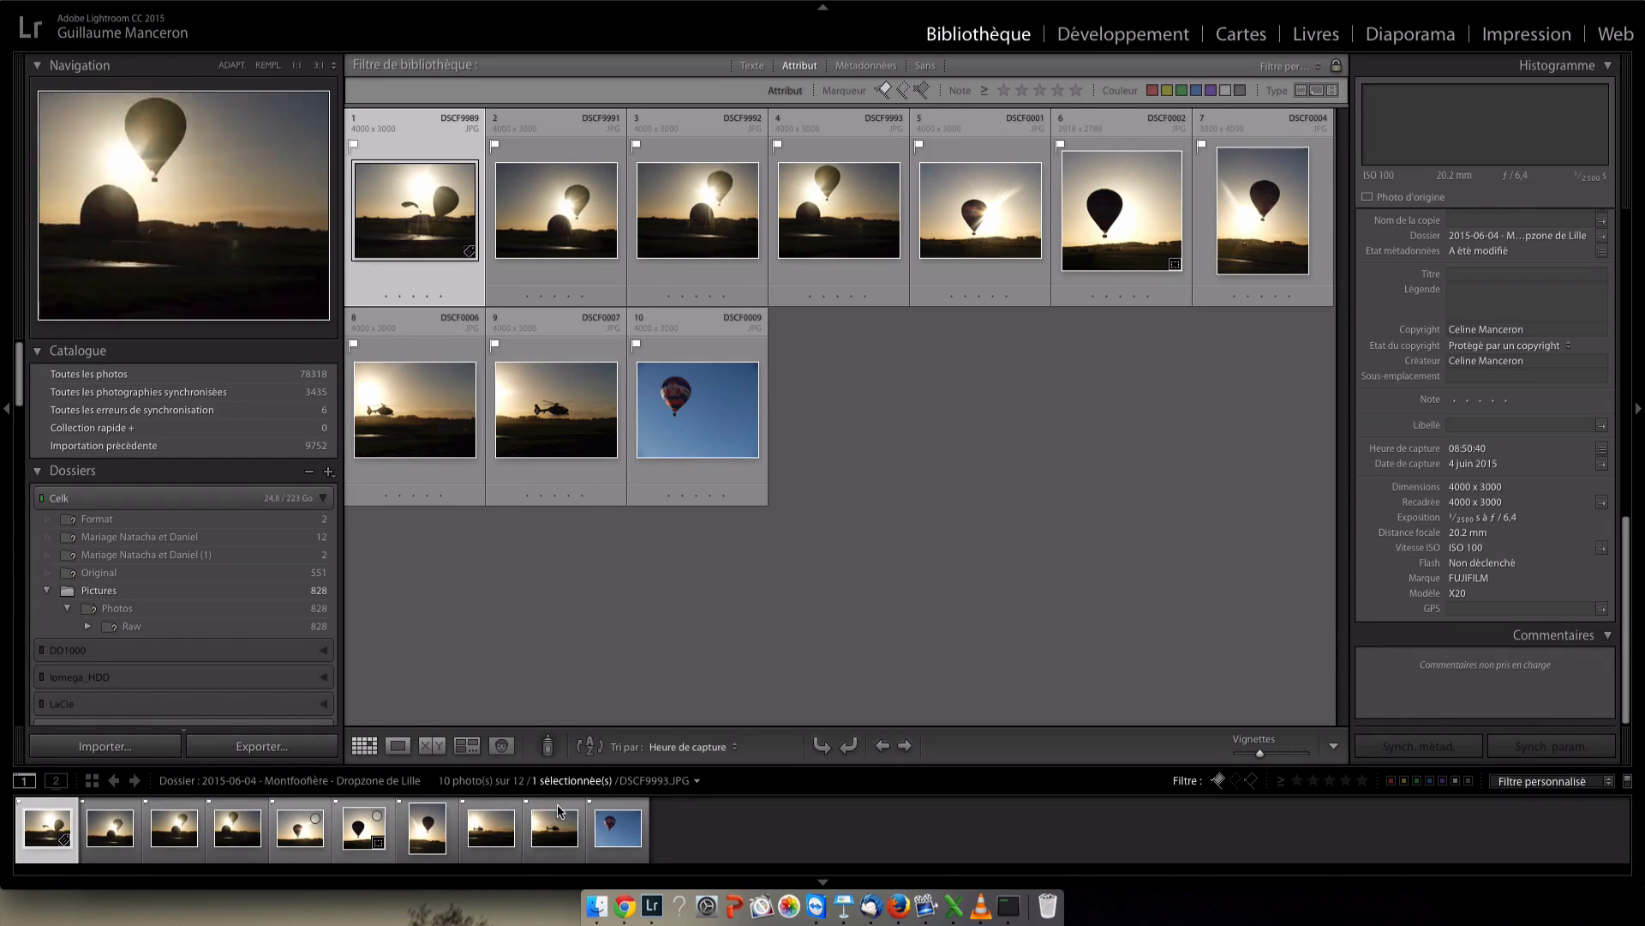
Select every photo from the first to the last and open metadata synchronisation for them
left_click(618, 828, "shift")
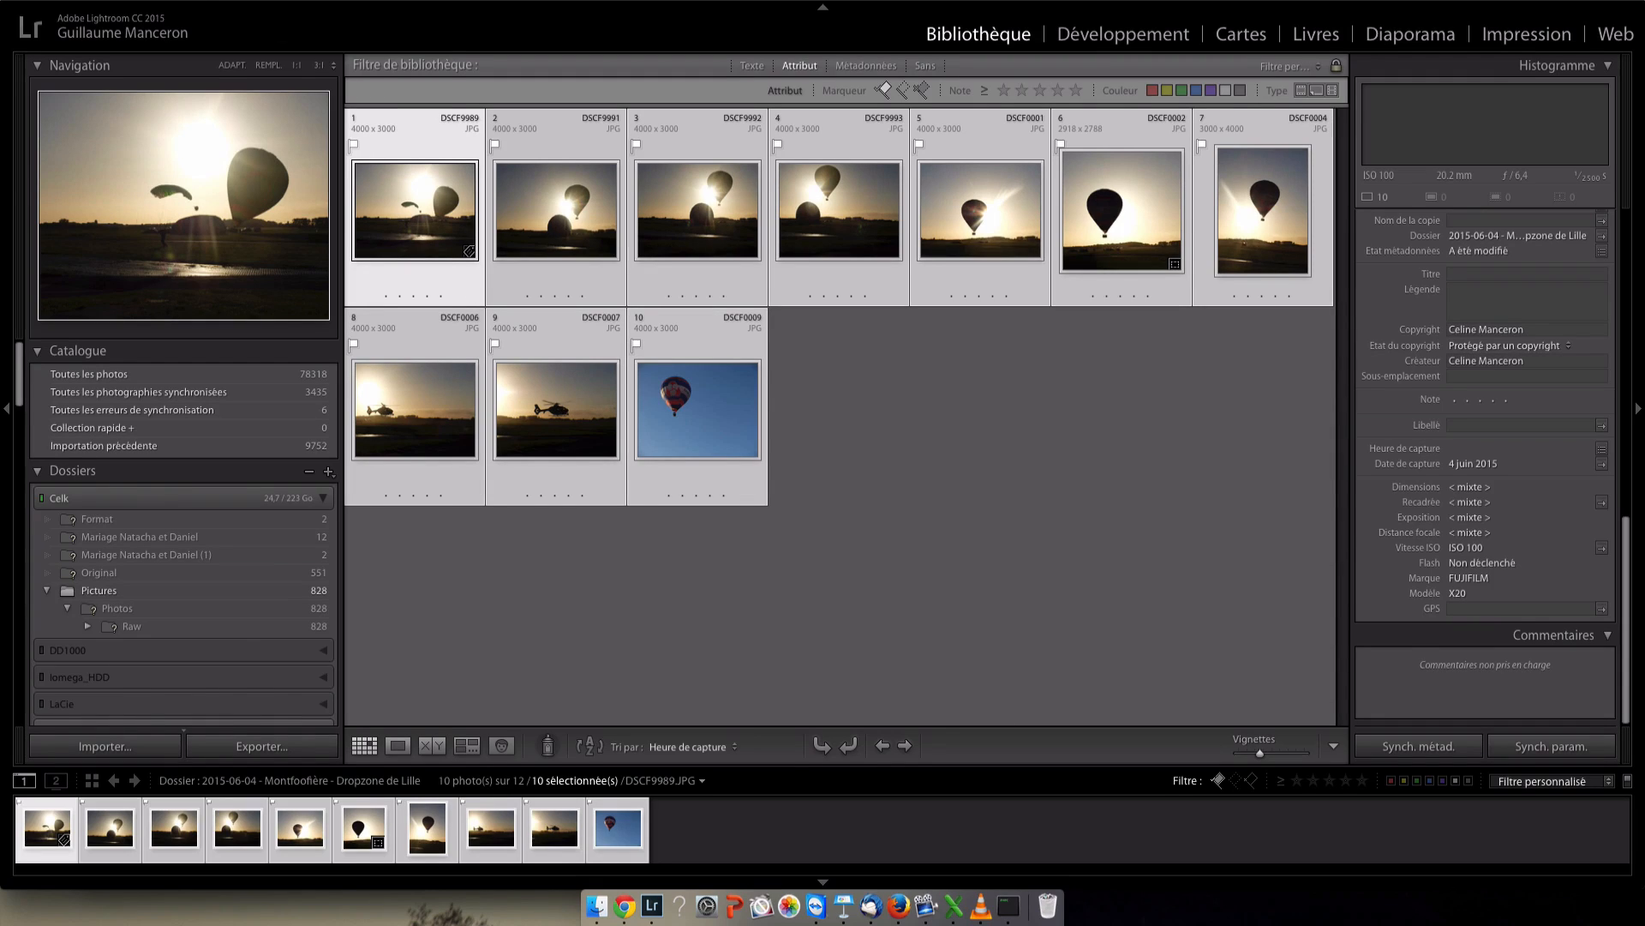
left_click(197, 0)
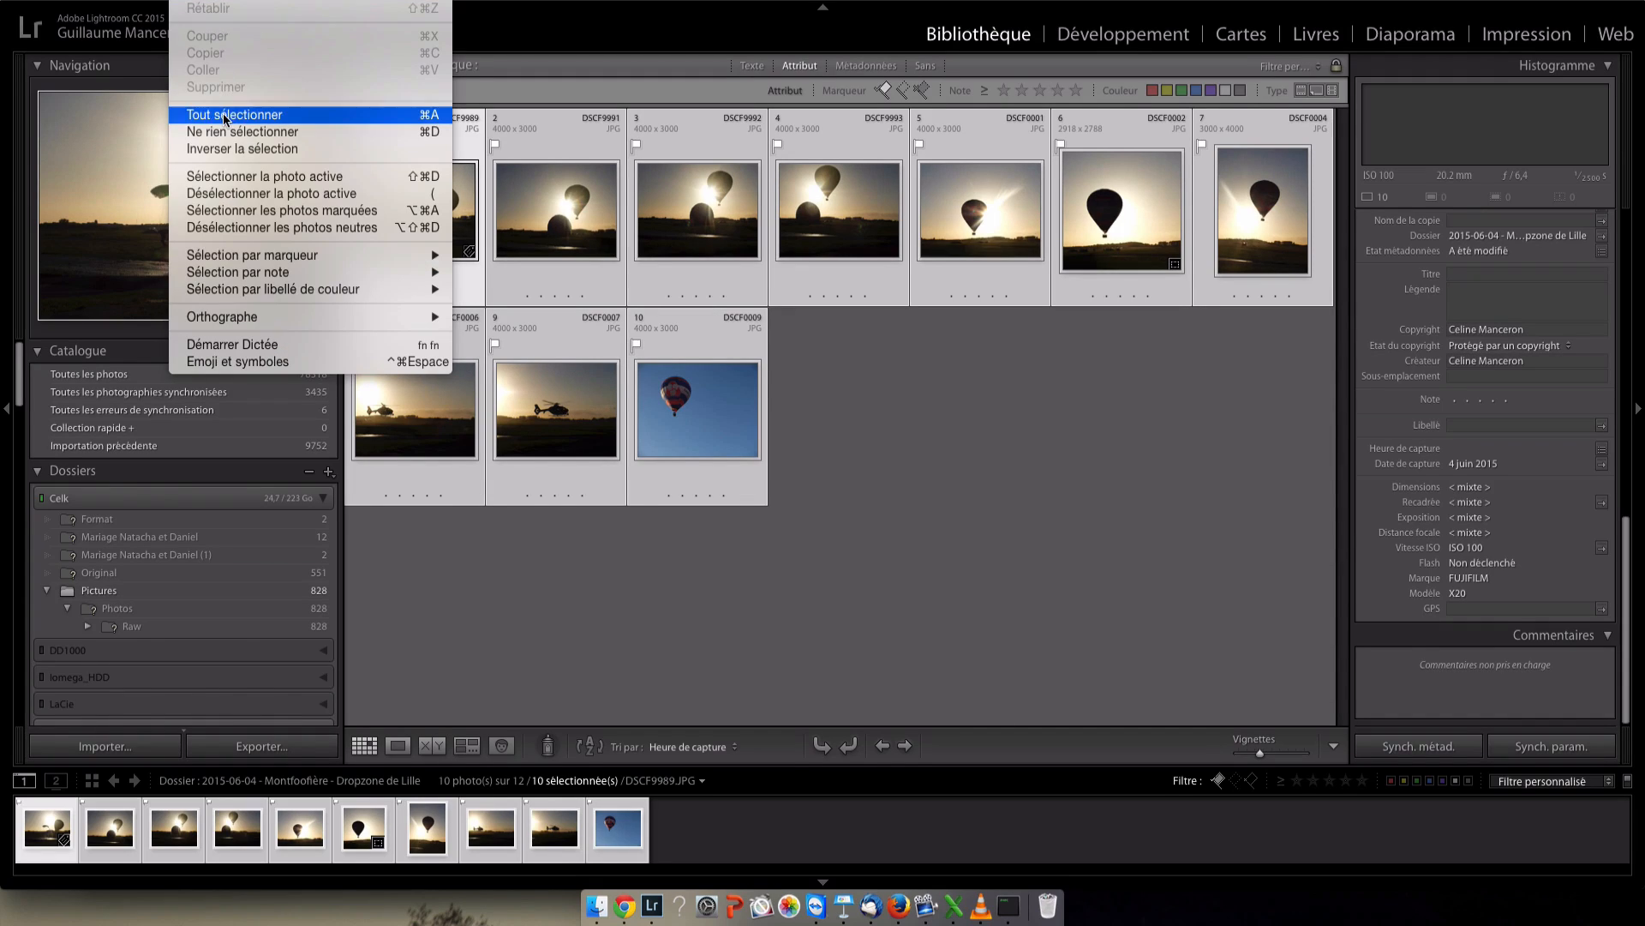
left_click(1439, 754)
left_click(1439, 754)
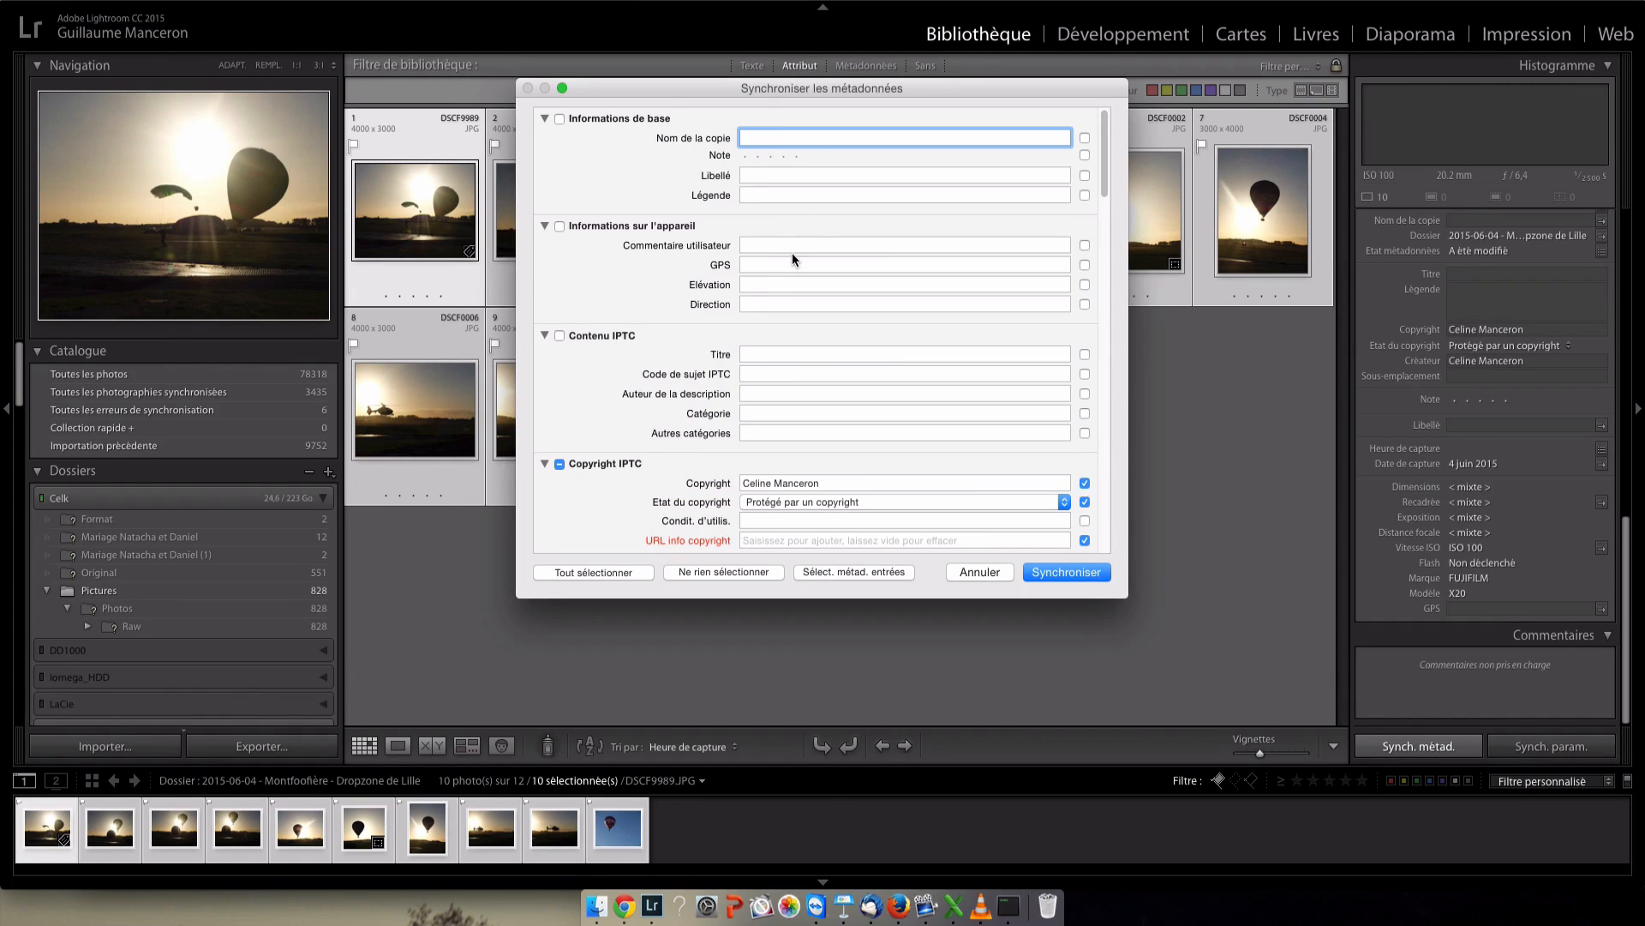
Review which copyright, creator, IPTC and video fields are marked for synchronisation
scroll(792, 252, "down", 2)
scroll(792, 252, "down", 8)
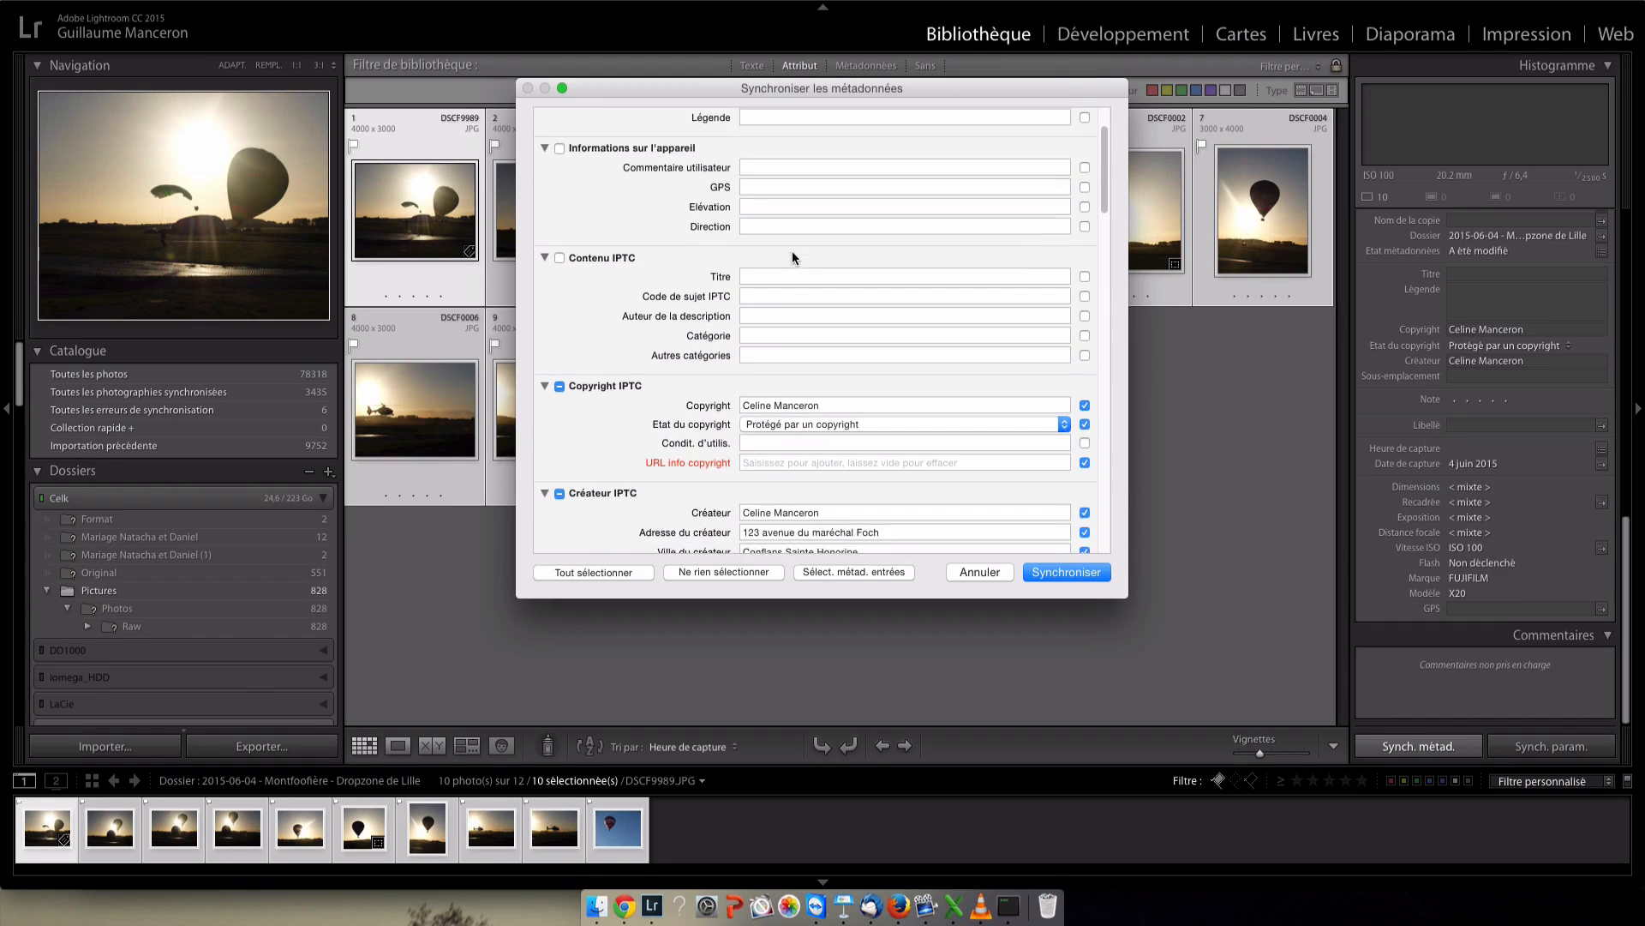
scroll(792, 248, "down", 1)
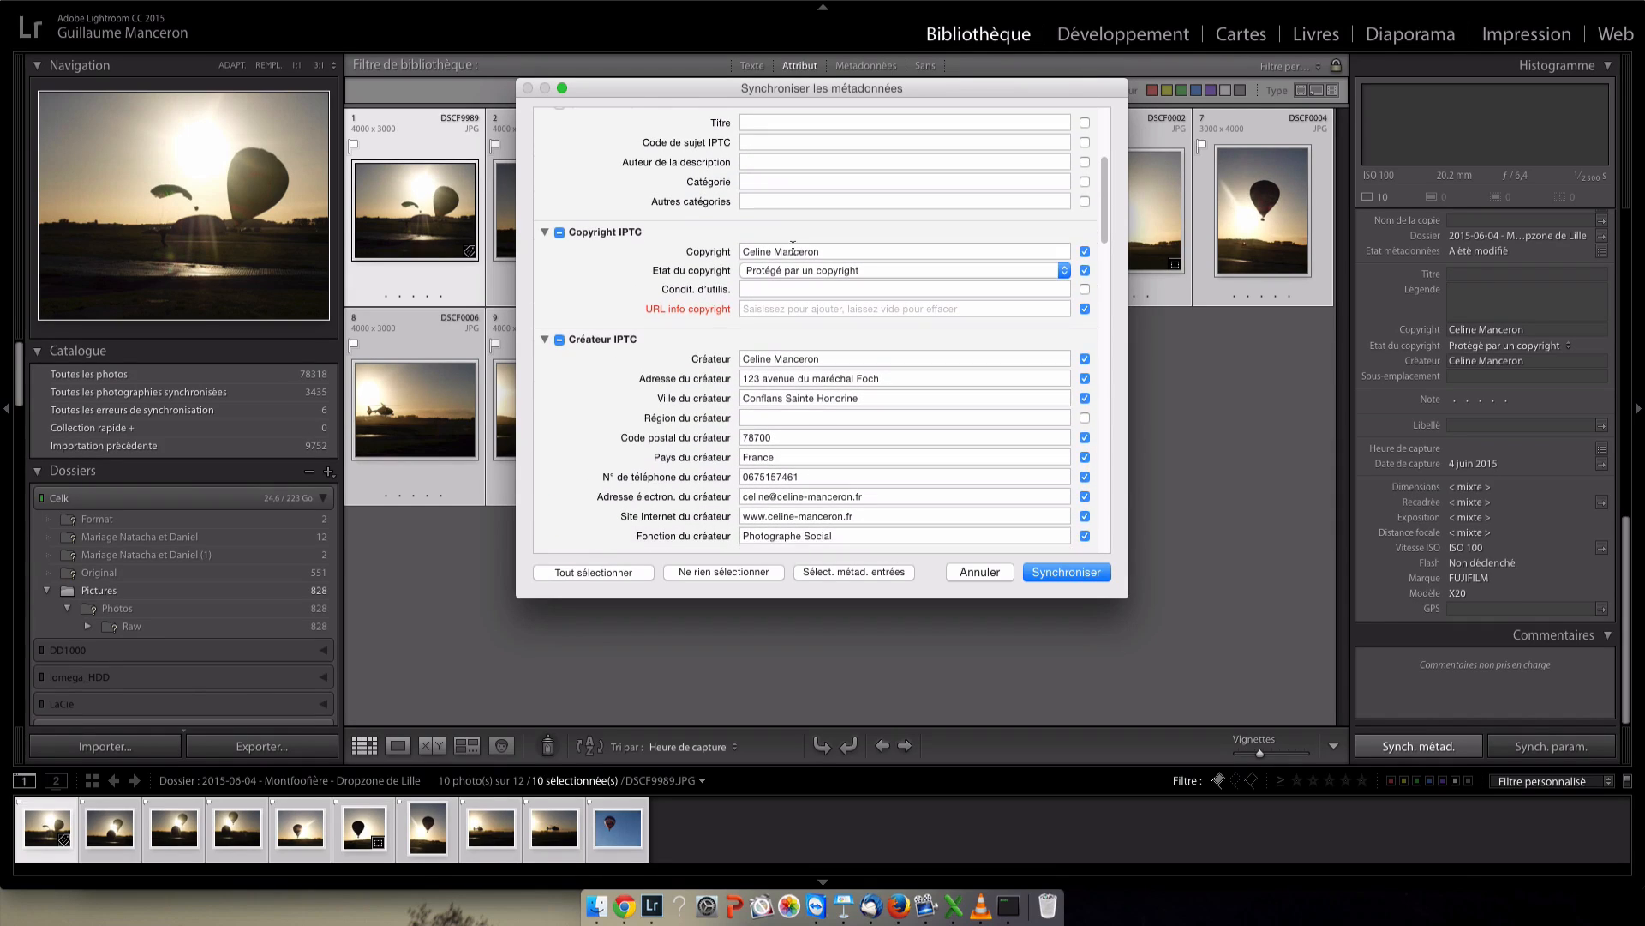
left_click(861, 251)
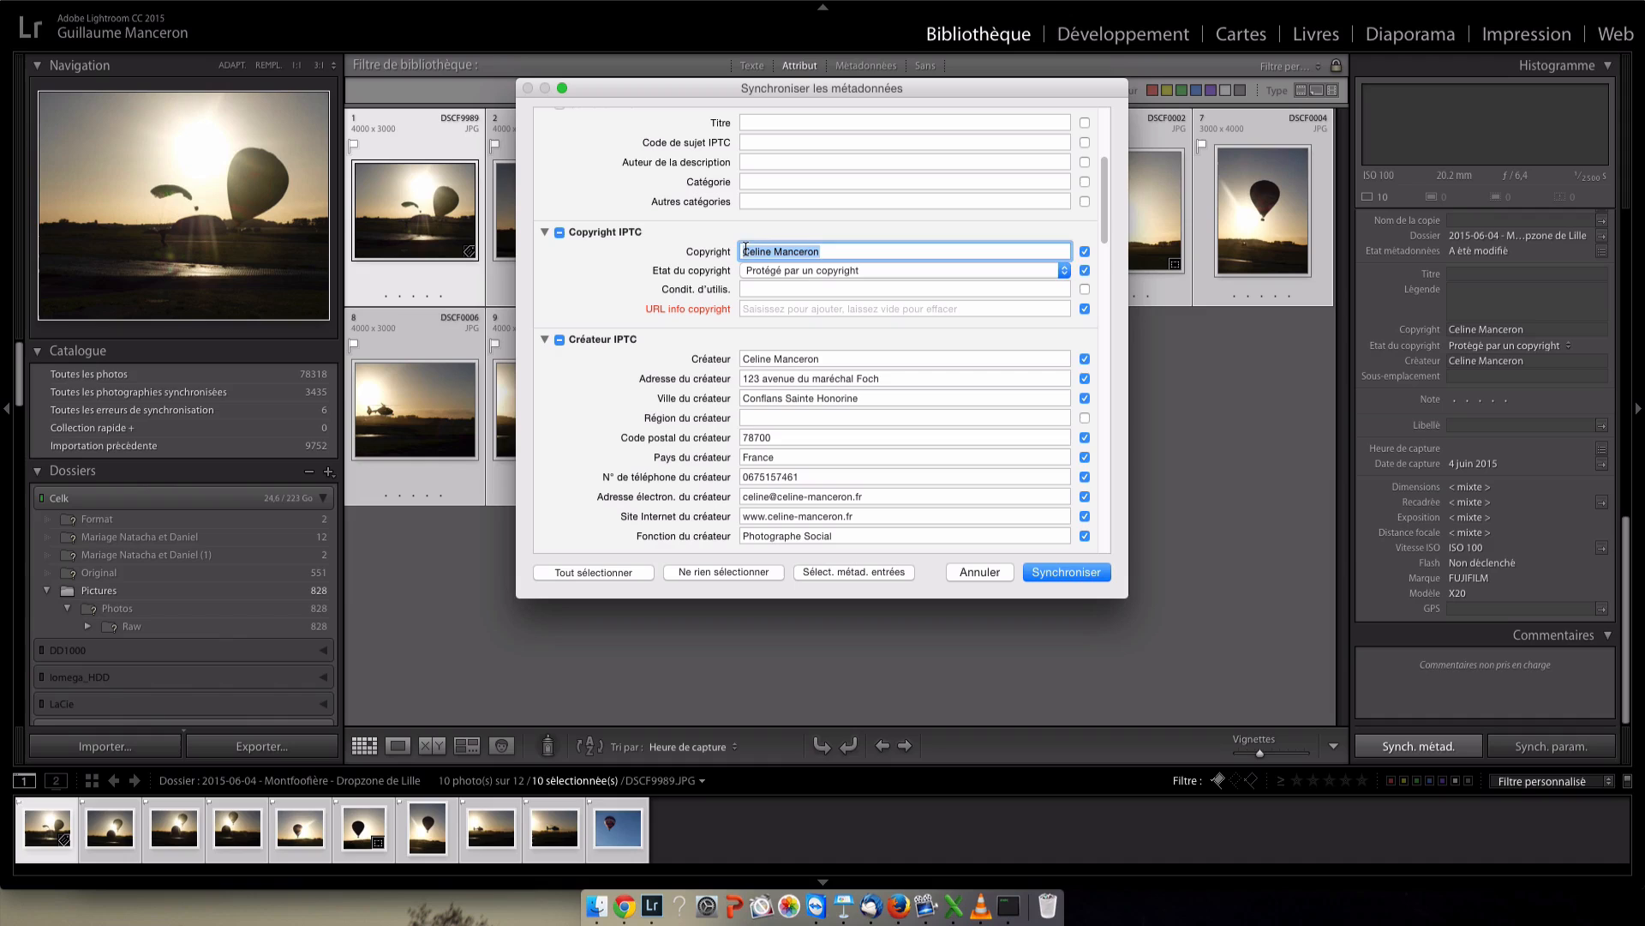
scroll(804, 326, "down", 4)
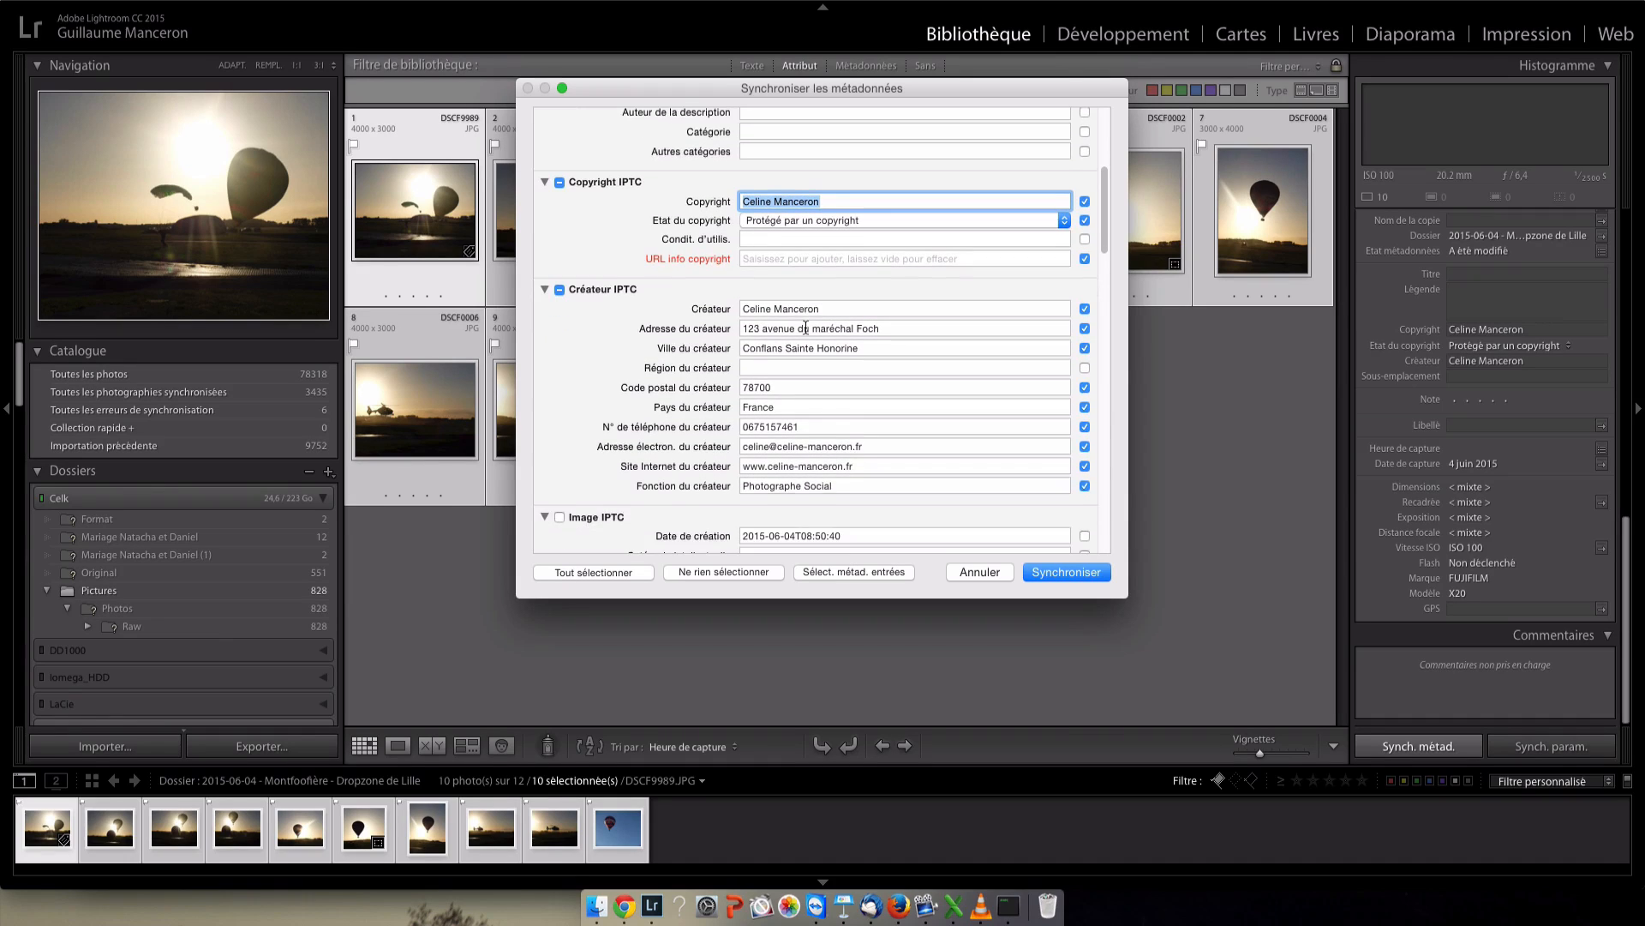
scroll(805, 326, "down", 6)
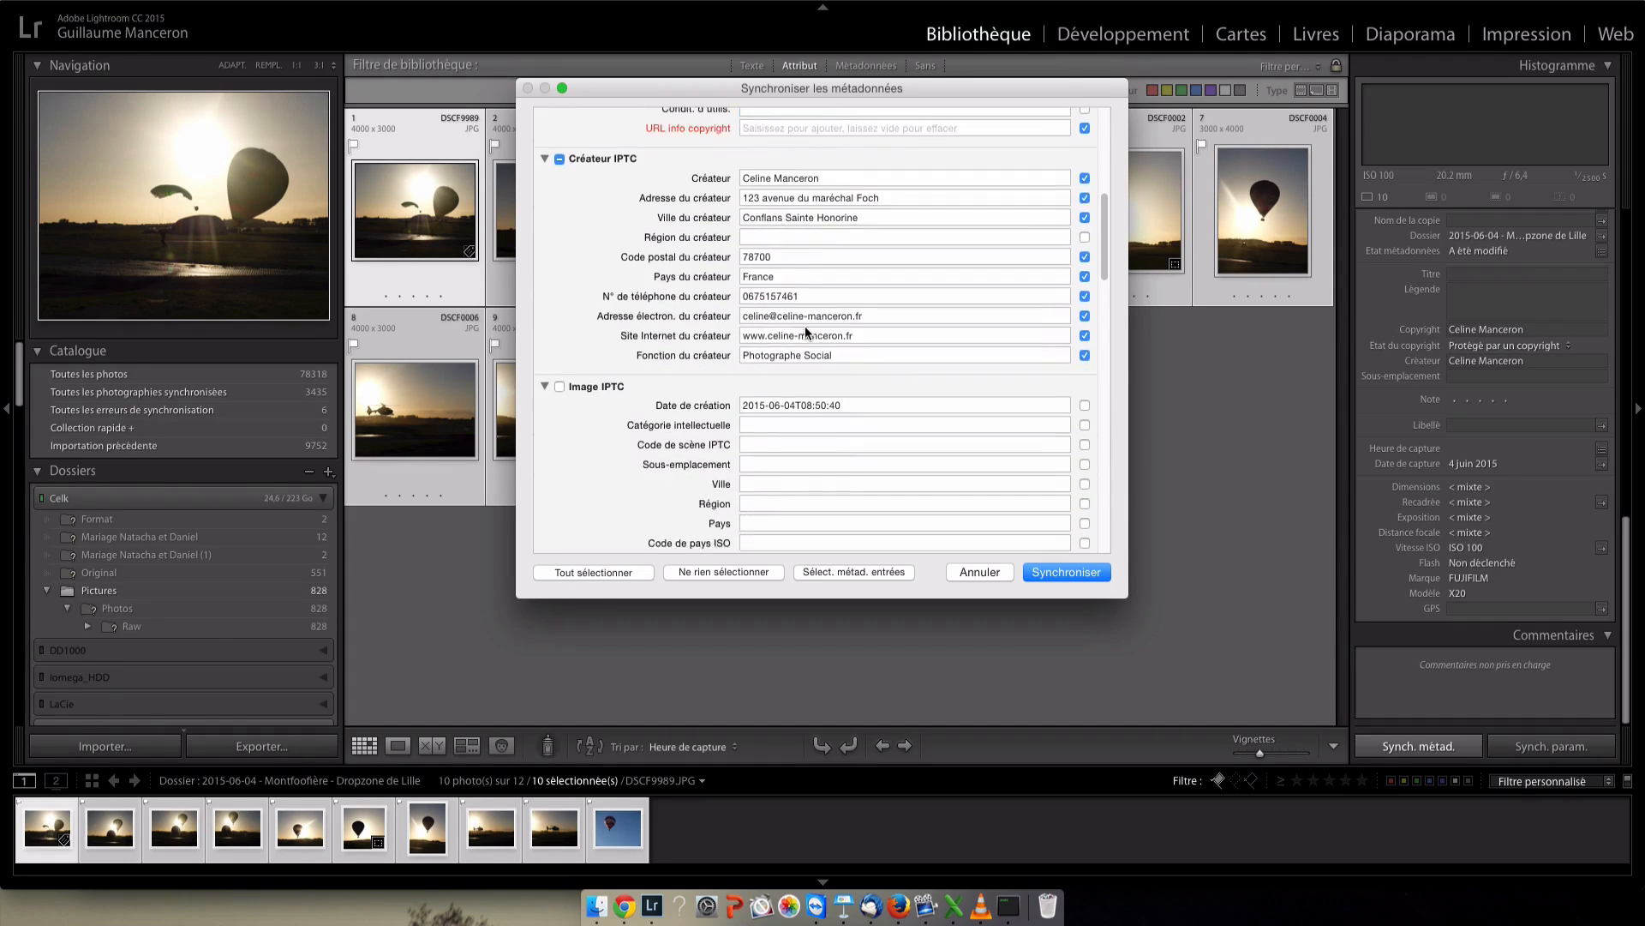
scroll(804, 328, "down", 6)
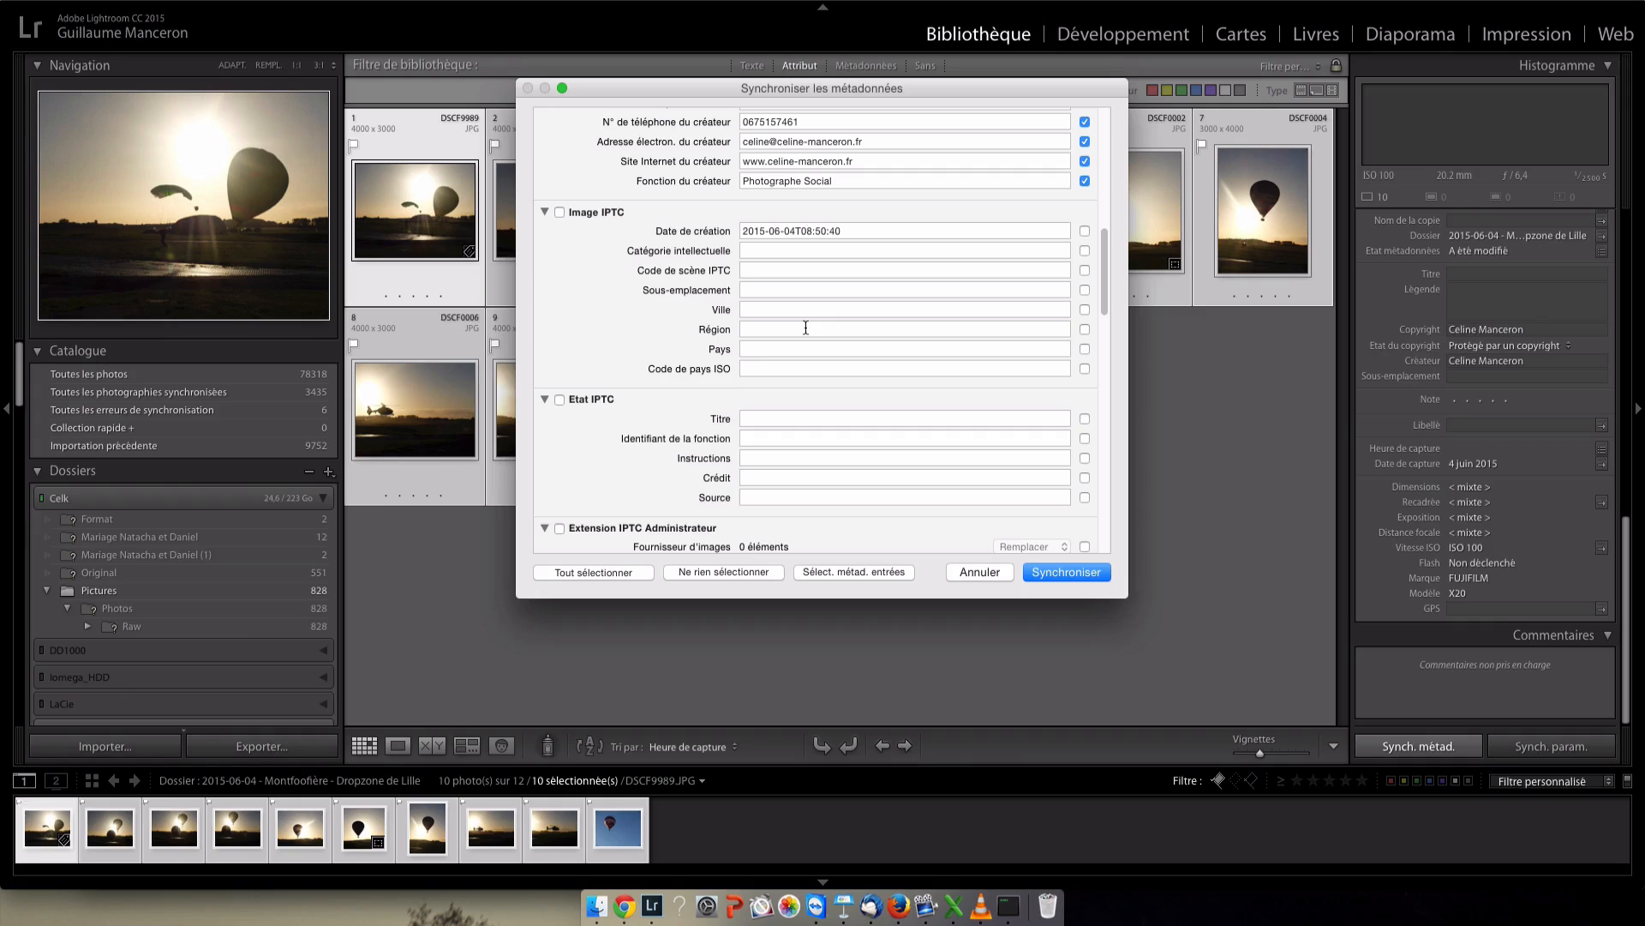
scroll(806, 328, "down", 1)
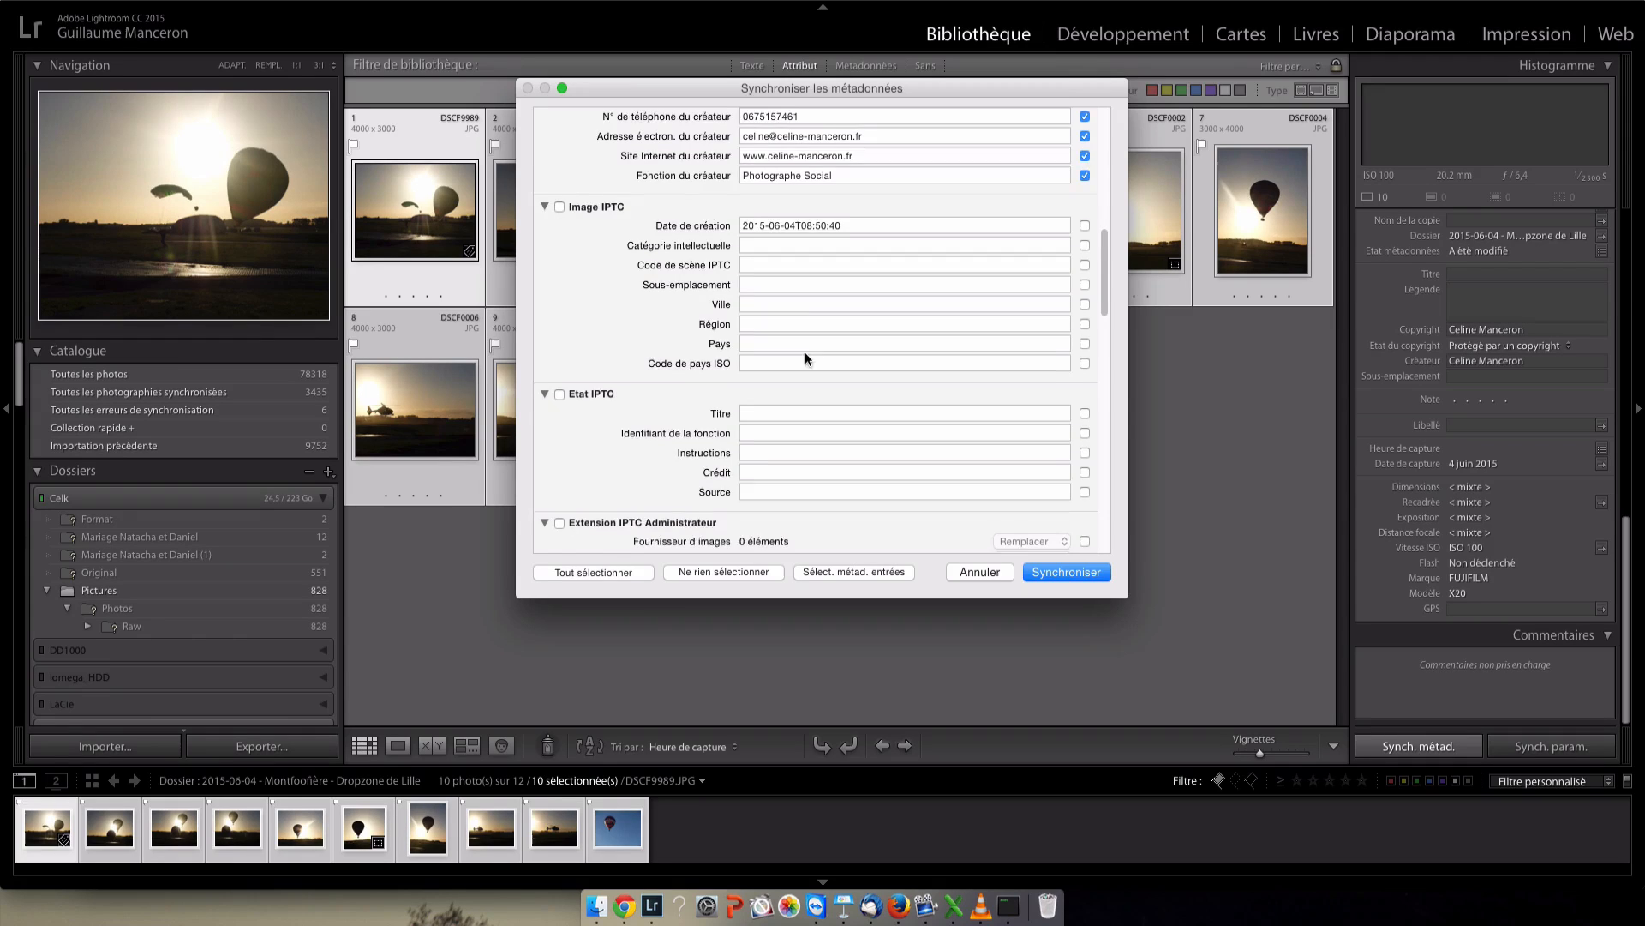
scroll(804, 351, "down", 10)
scroll(805, 351, "down", 5)
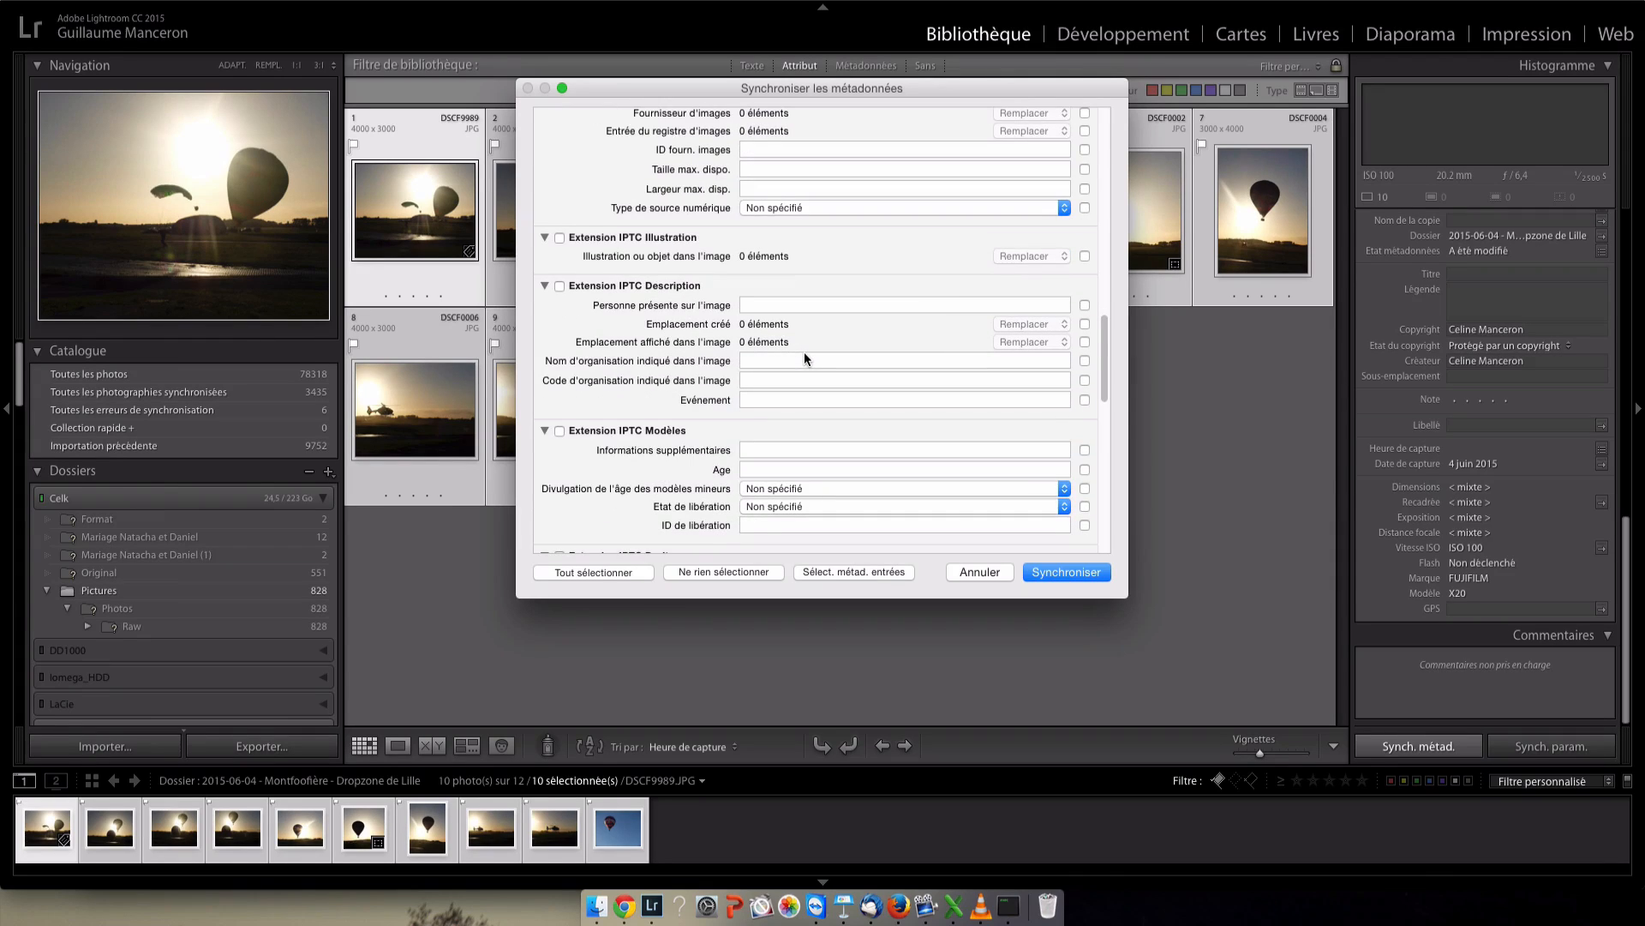
scroll(804, 358, "down", 7)
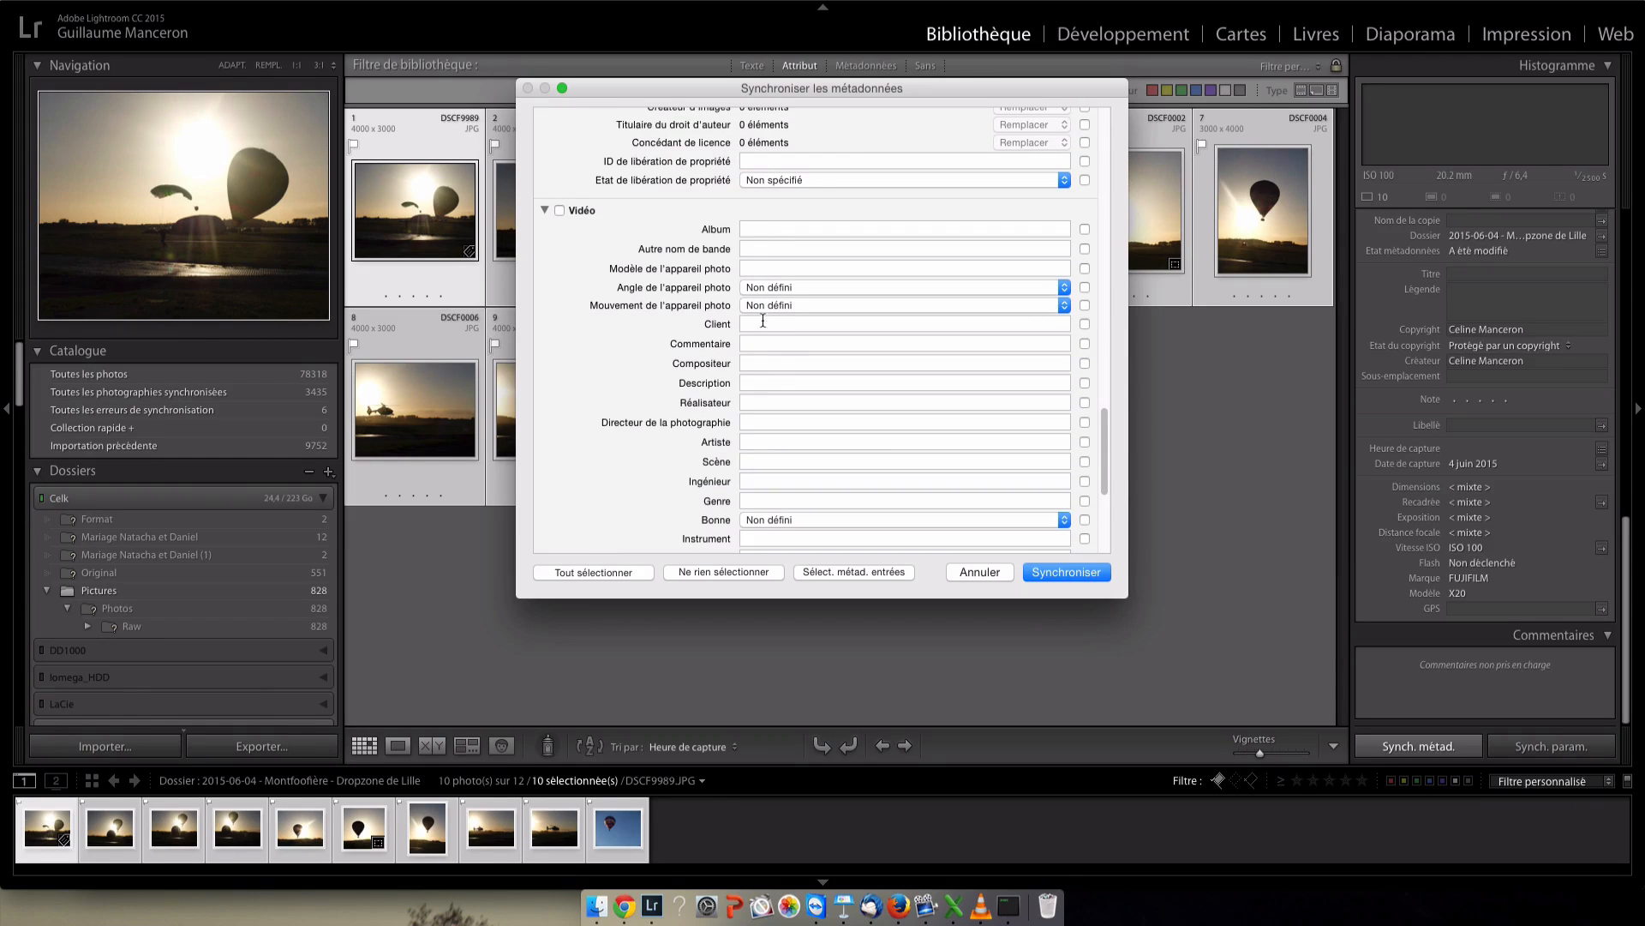
Synchronise the keywords "Dropzone de Lille, Montgolfière" and the checked copyright and creator metadata to all selected photos
scroll(764, 372, "down", 7)
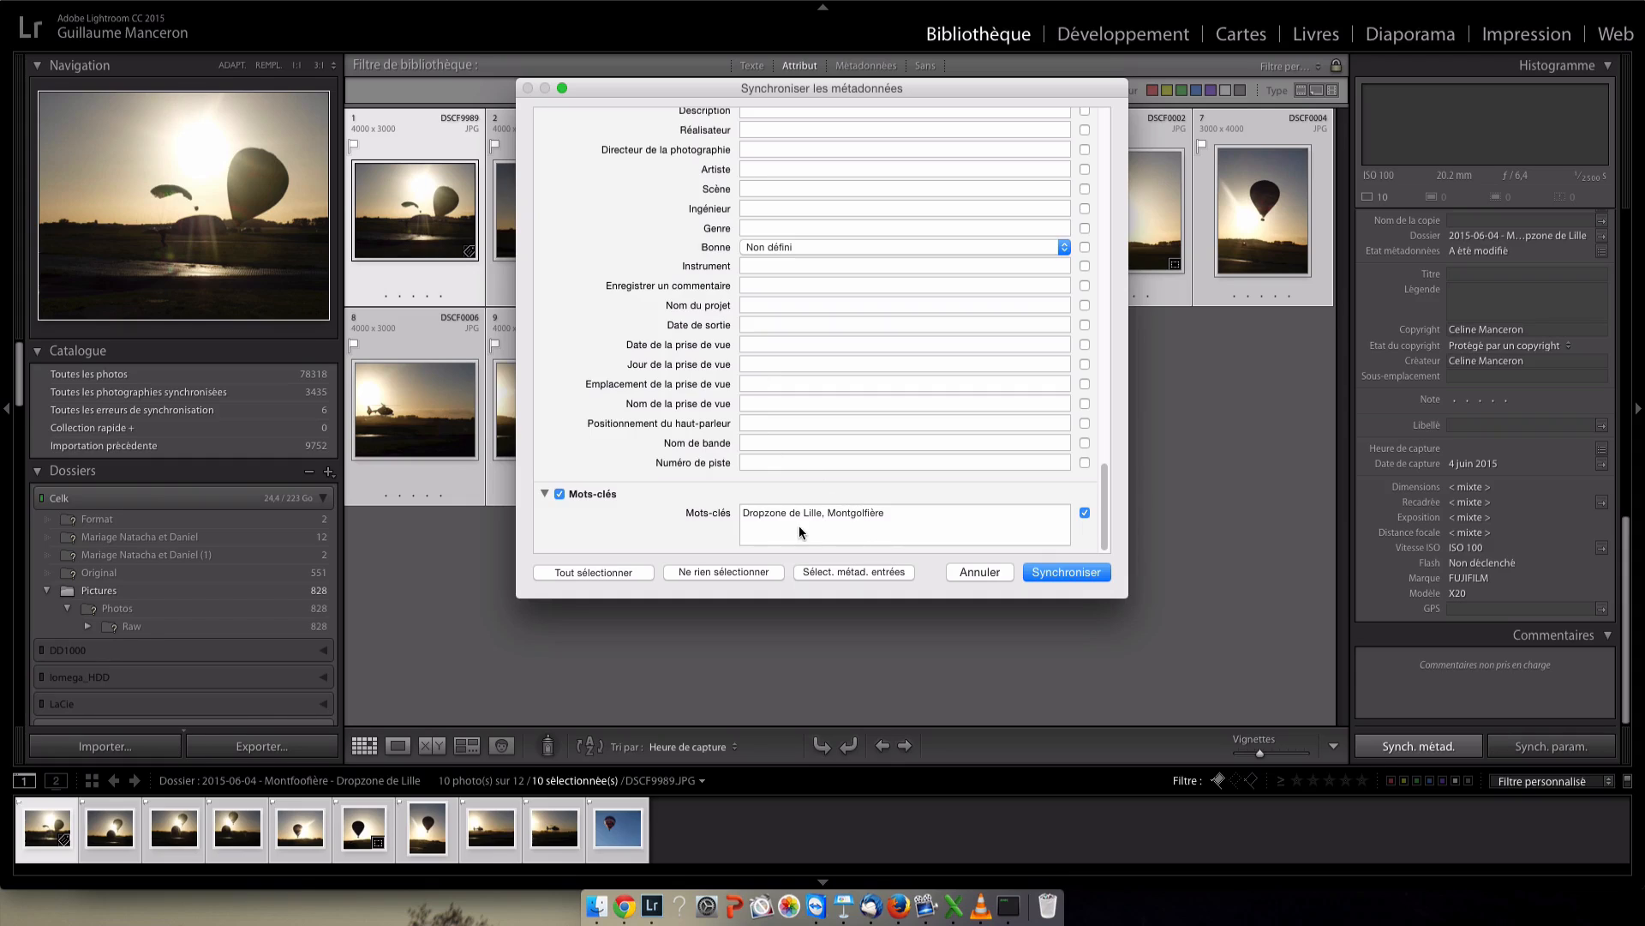
left_click(896, 512)
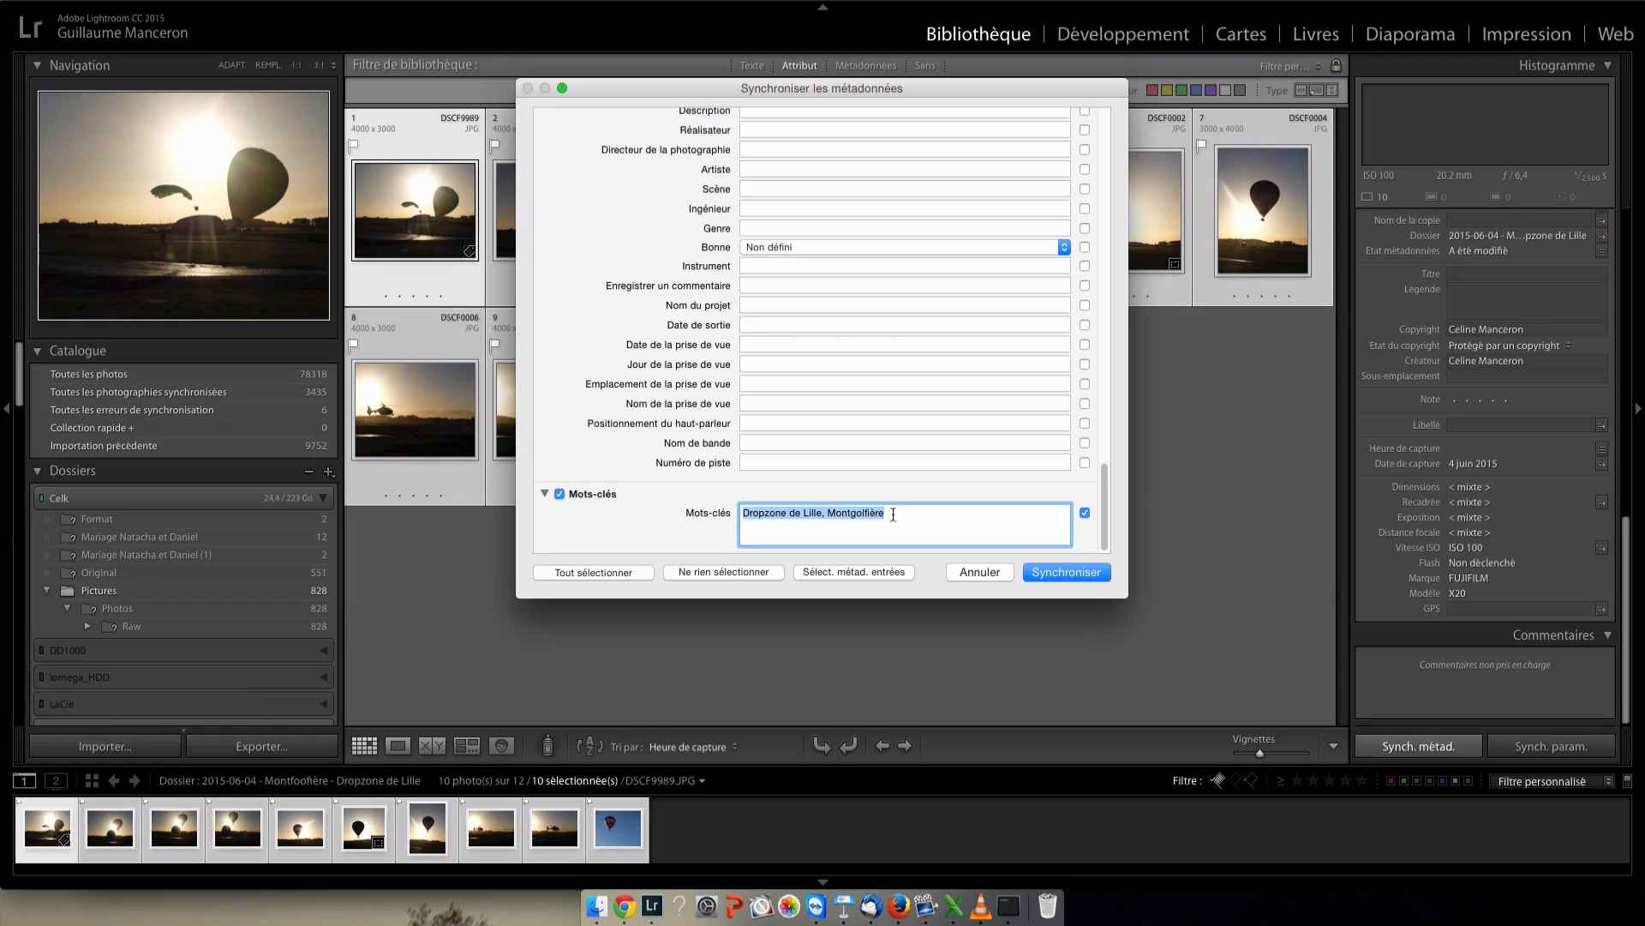
left_click(1061, 572)
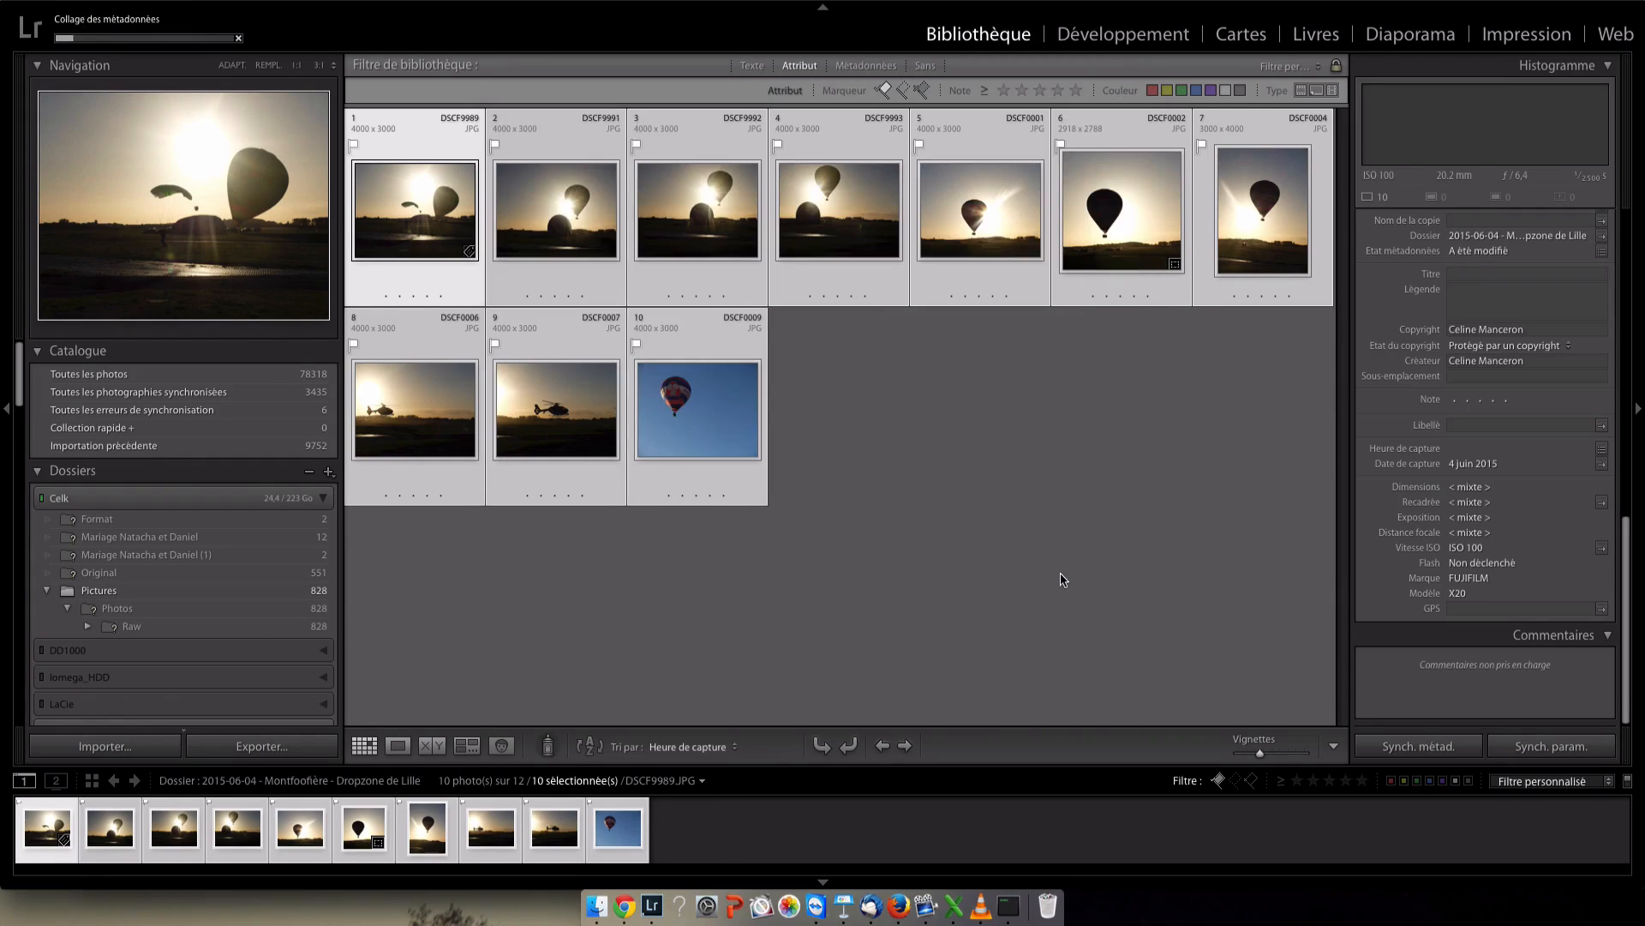